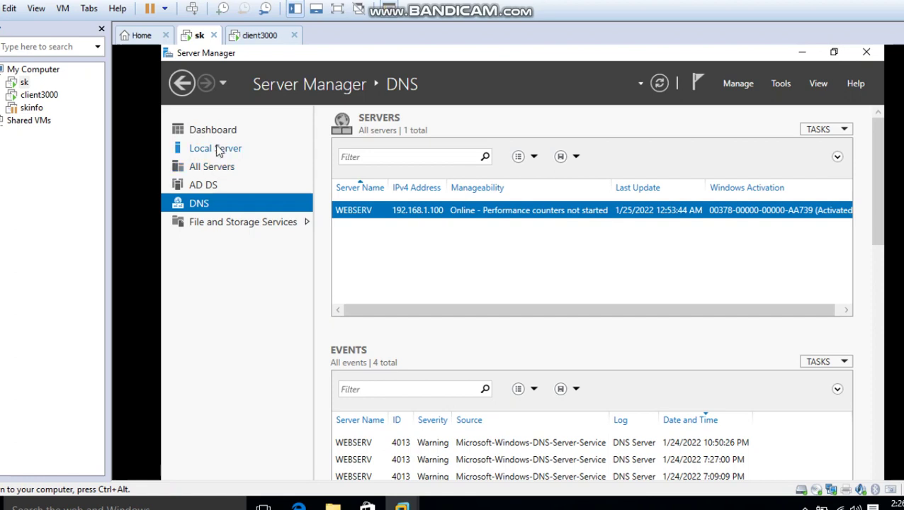
# - Show the local server's properties and run ipconfig in a Command Prompt on the server
pyautogui.click(218, 150)
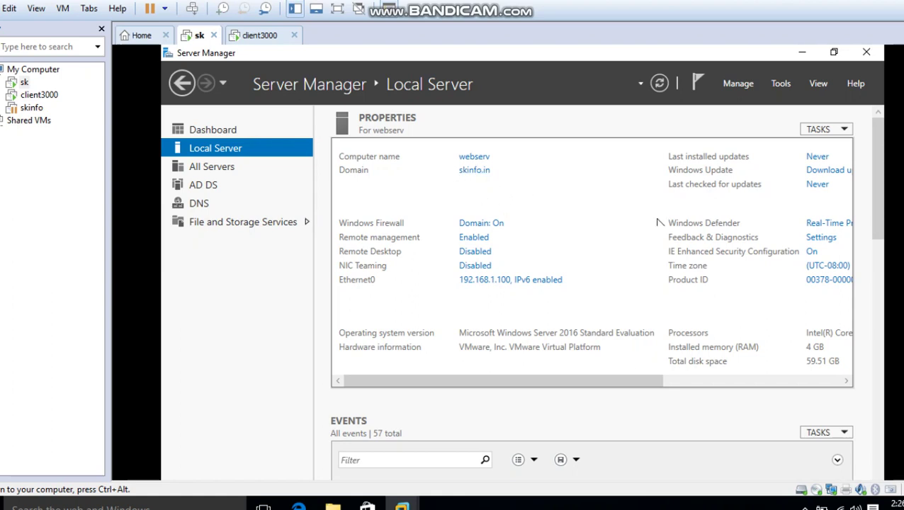
pyautogui.scroll(-2, 649, 312)
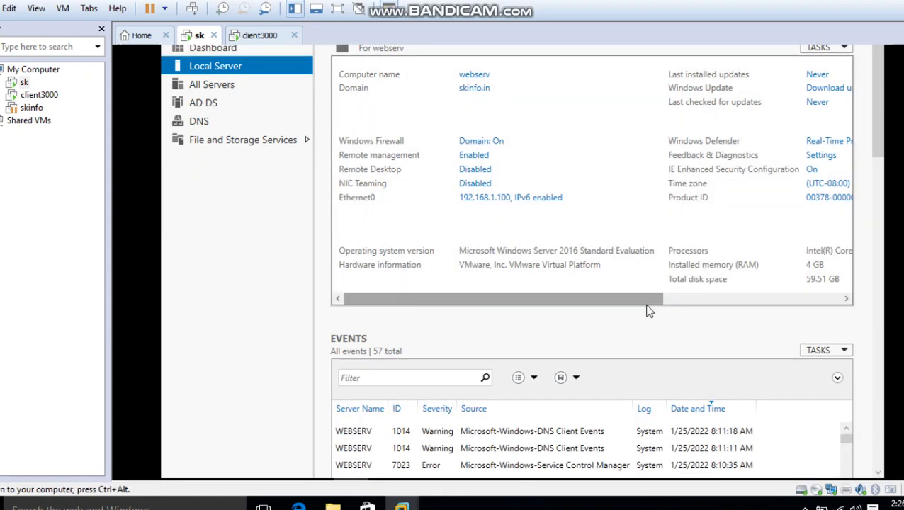
pyautogui.press('super+r')
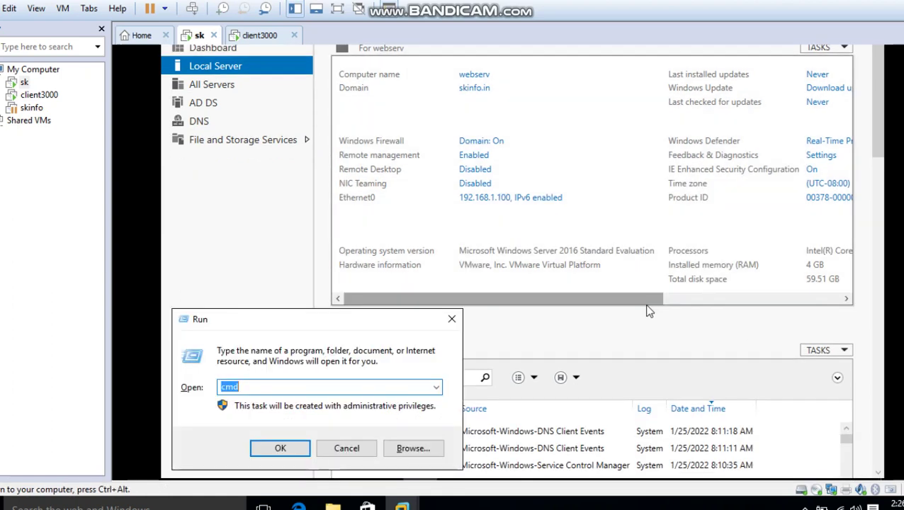
pyautogui.press('Return')
pyautogui.write('i')
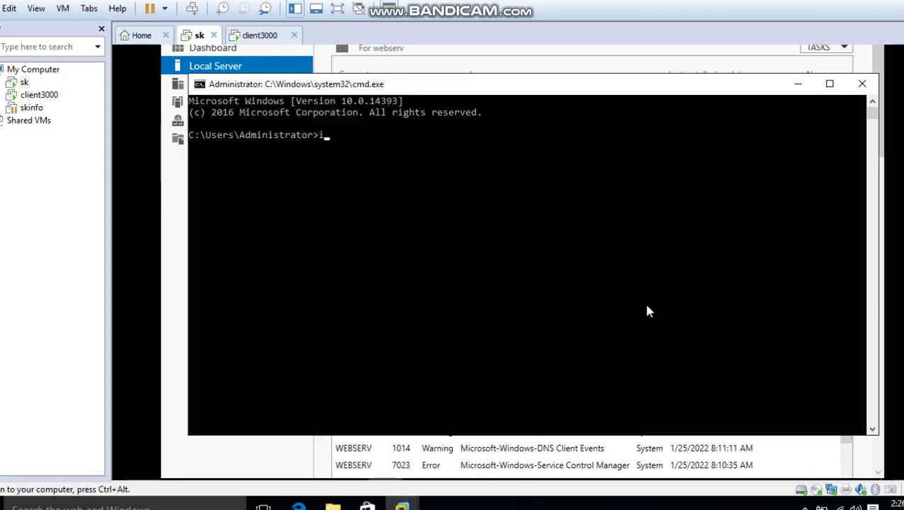
pyautogui.write('pconfig')
pyautogui.press('Return')
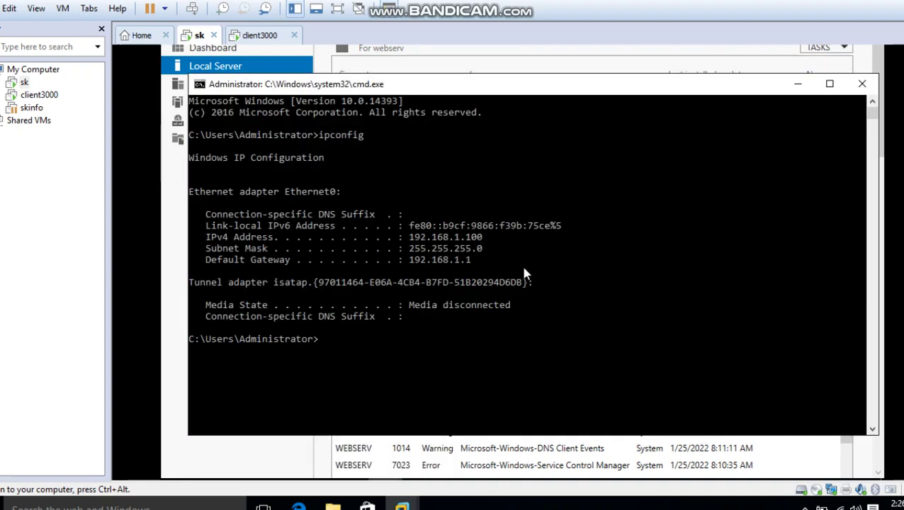
# - Examine the server's IPv4 address and default gateway in the ipconfig output
pyautogui.moveTo(405, 236); pyautogui.dragTo(507, 246)
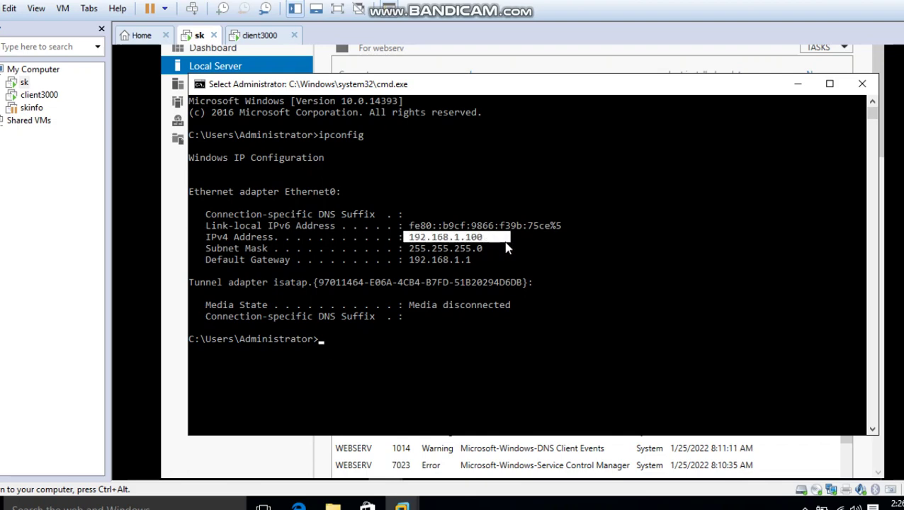
pyautogui.moveTo(506, 246); pyautogui.dragTo(454, 267)
pyautogui.click(451, 262)
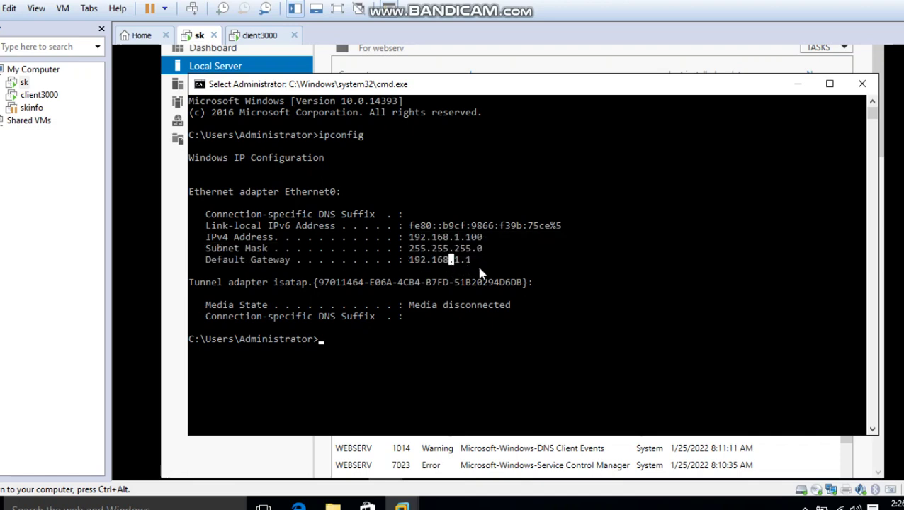
pyautogui.doubleClick(425, 259)
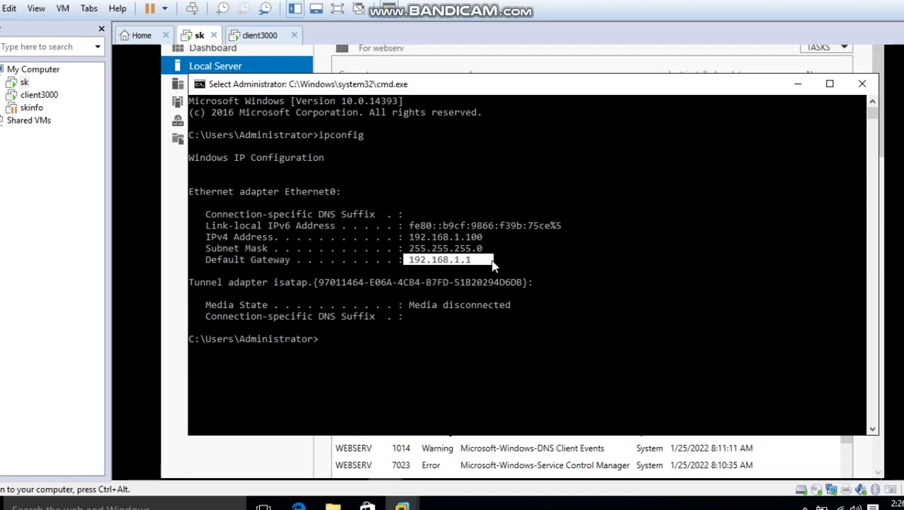
pyautogui.click(524, 283)
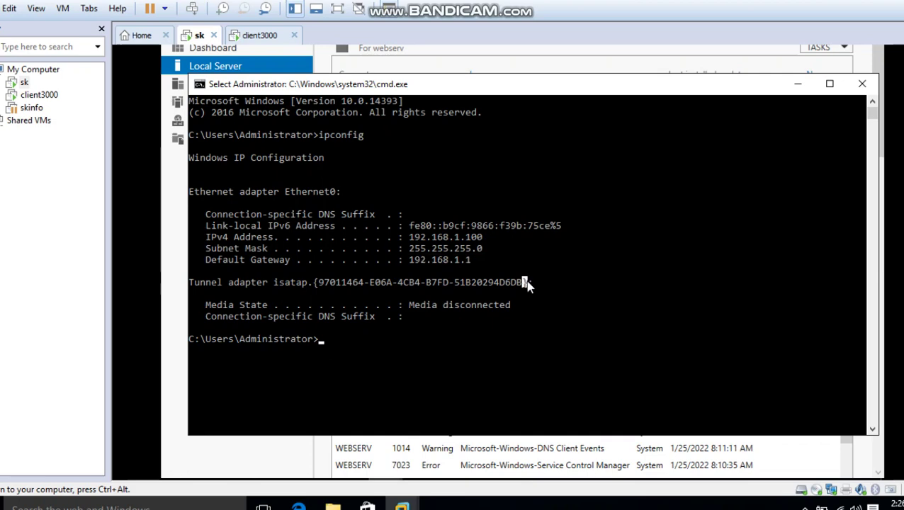
# - Switch to the client3000 virtual machine, run ipconfig in a Command Prompt and check its IPv4 address
pyautogui.click(259, 35)
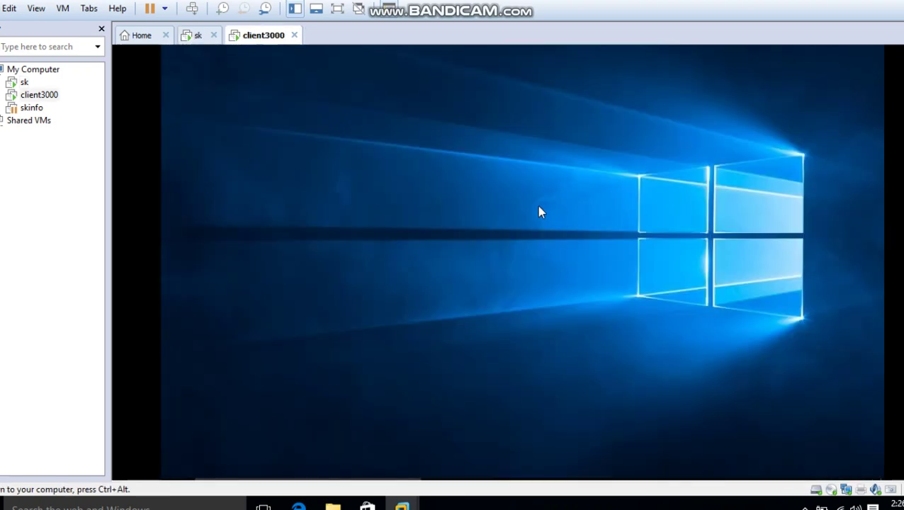
pyautogui.press('super+r')
pyautogui.write('cmd')
pyautogui.press('Return')
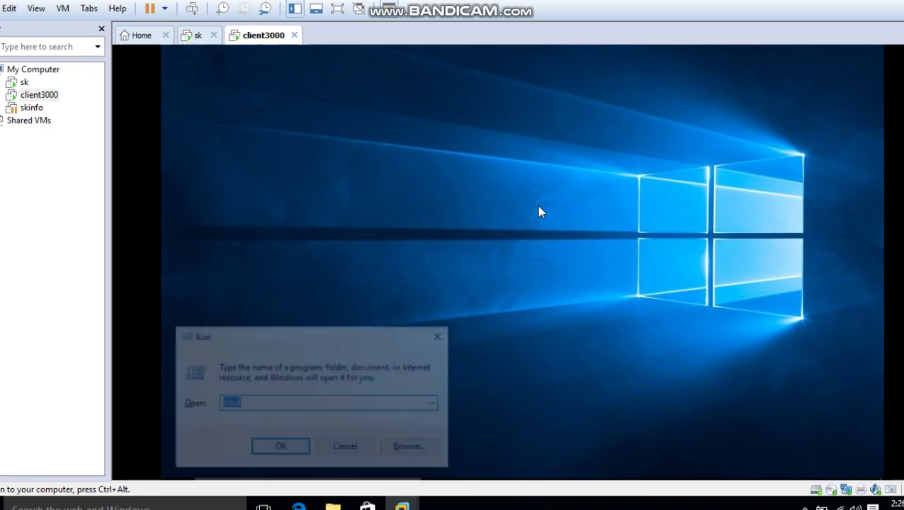
pyautogui.write('ipconf')
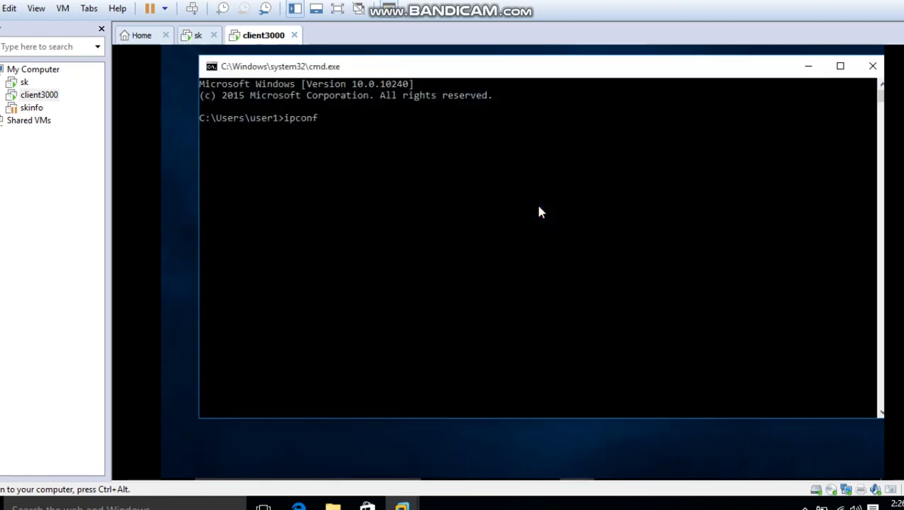
pyautogui.write('ig')
pyautogui.press('Return')
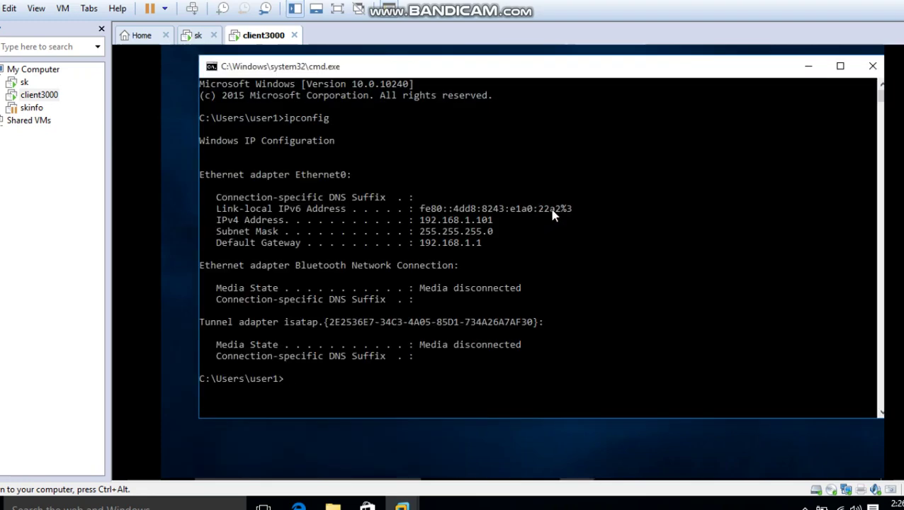
pyautogui.moveTo(420, 220); pyautogui.dragTo(498, 225)
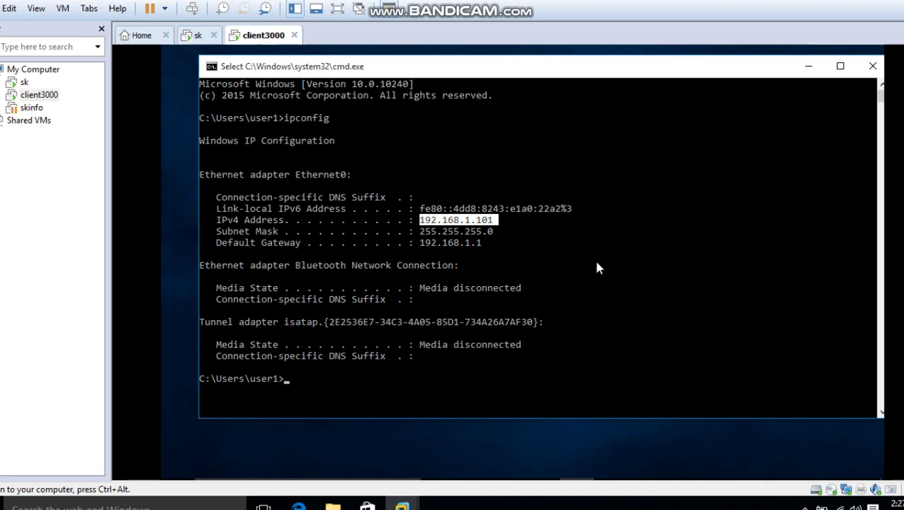
# - Run ipconfig /all on the client, check the DNS server entry and close the Command Prompt
pyautogui.hotkey('ctrl', 'c')
pyautogui.write('ipconfig /all')
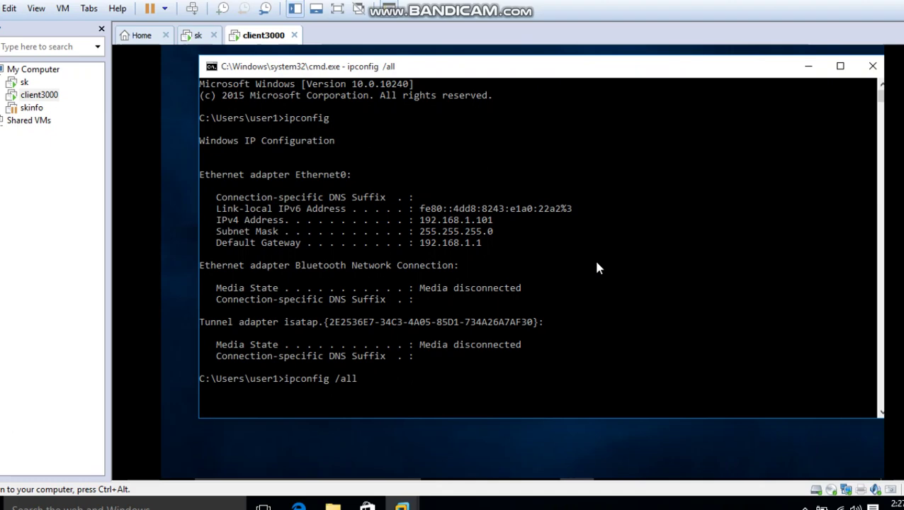
pyautogui.press('Return')
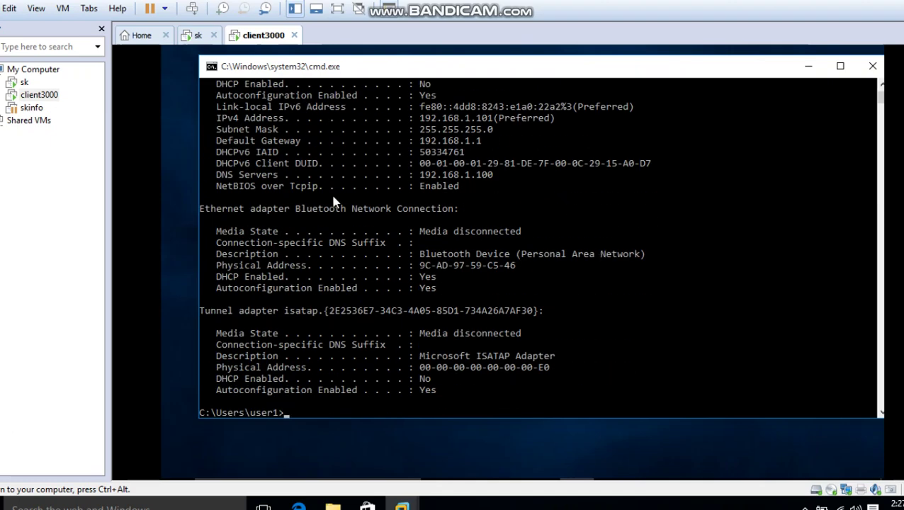
pyautogui.moveTo(241, 177); pyautogui.dragTo(489, 179)
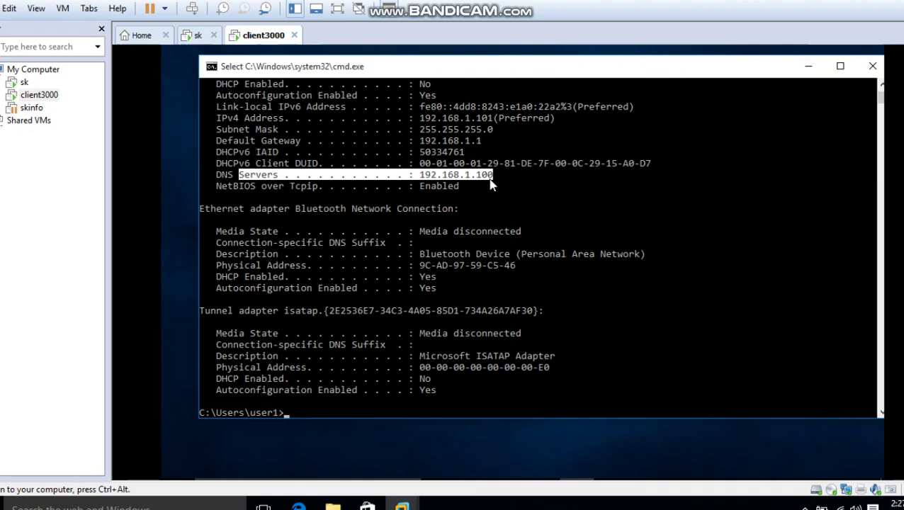
pyautogui.click(501, 185)
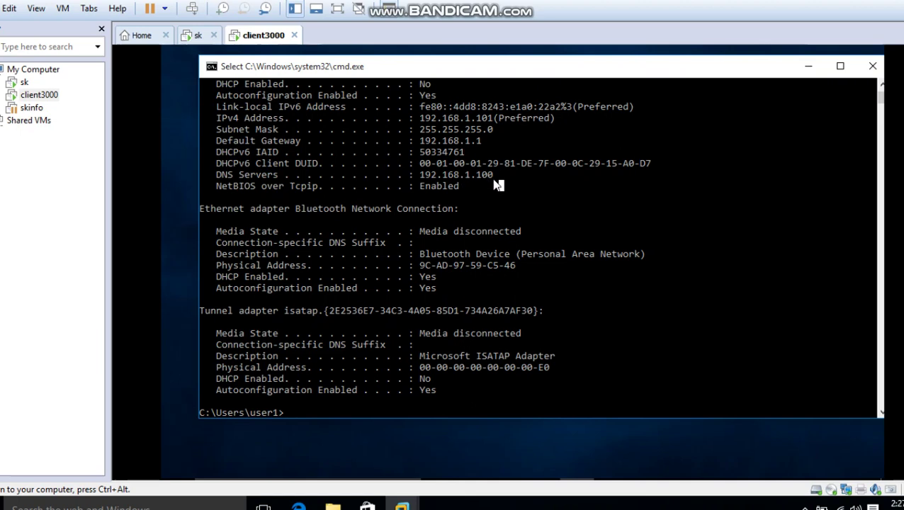
pyautogui.moveTo(402, 176); pyautogui.dragTo(517, 190)
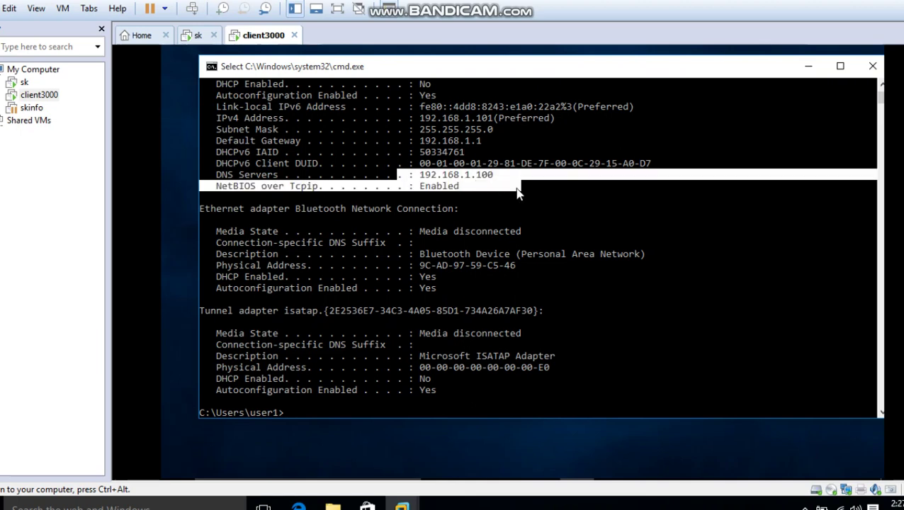
pyautogui.click(872, 66)
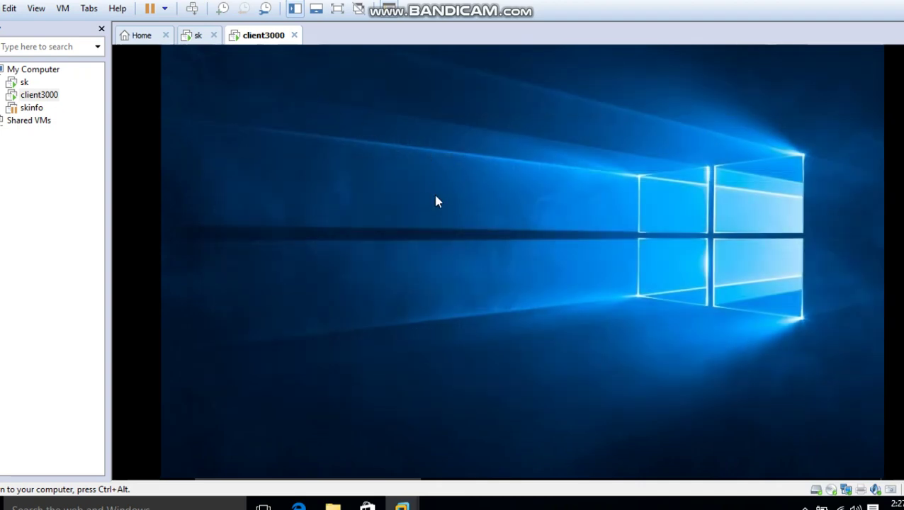
# - Ping the server at 192.168.1.100 from a new Command Prompt on the client and clear the output
pyautogui.press('super+r')
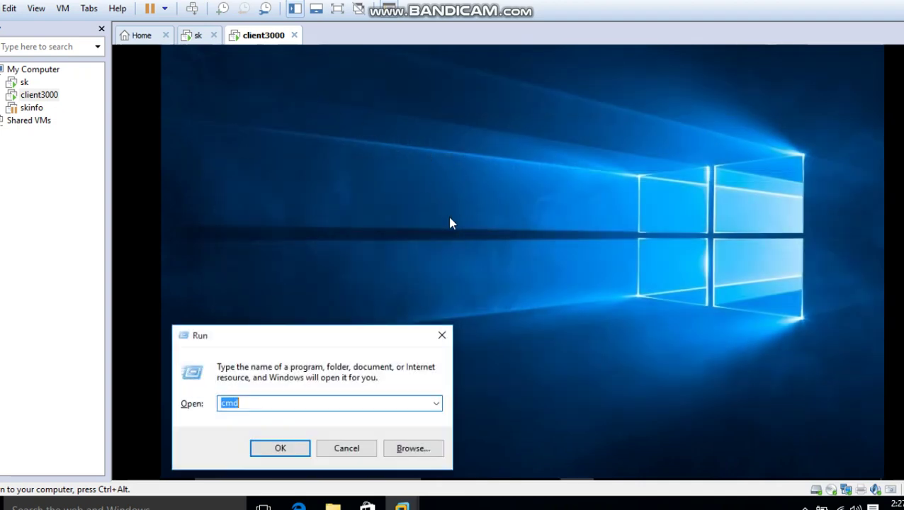
pyautogui.press('Return')
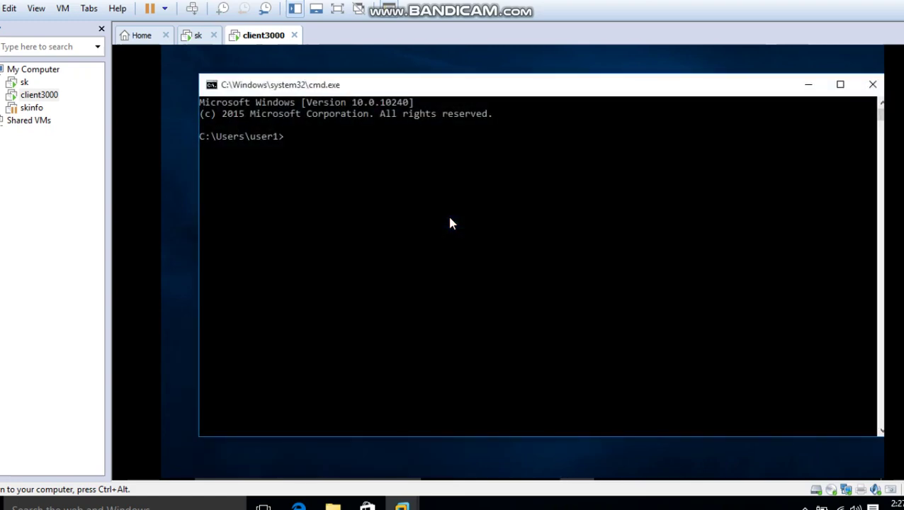
pyautogui.write('ping 192.168.1.100')
pyautogui.press('Return')
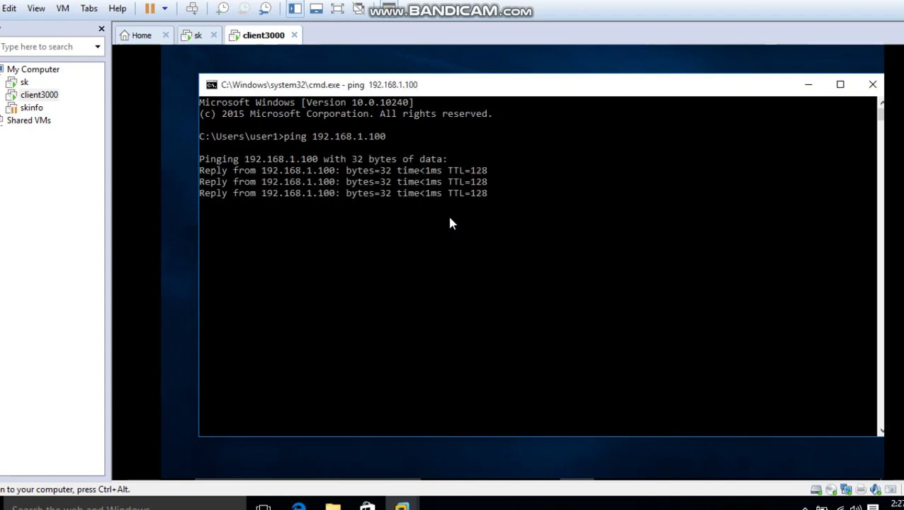
pyautogui.press('Return')
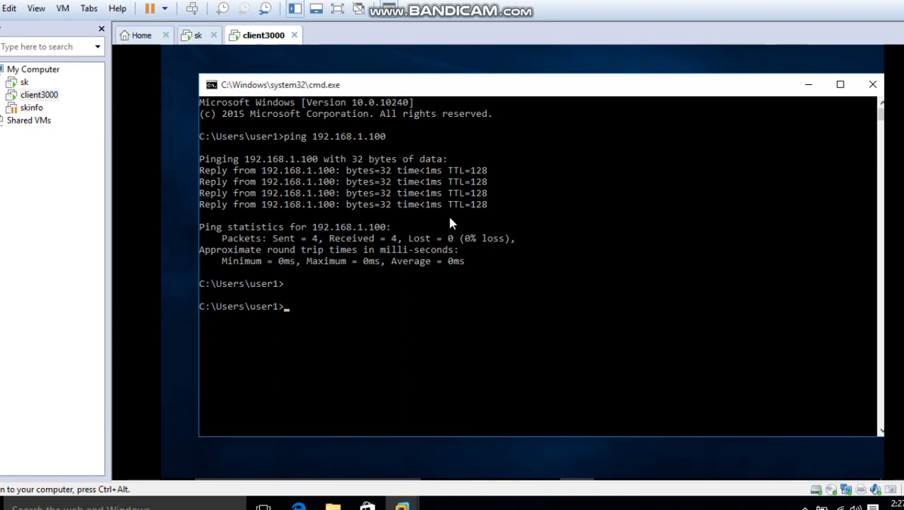
pyautogui.write('cls')
pyautogui.press('Return')
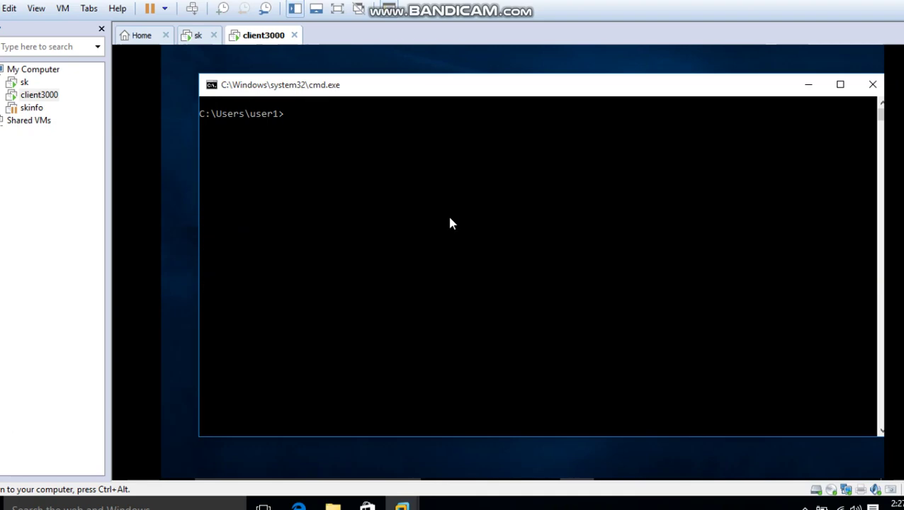
# - Open the client's system information and its computer name, domain and workgroup settings
pyautogui.press('super+Pause')
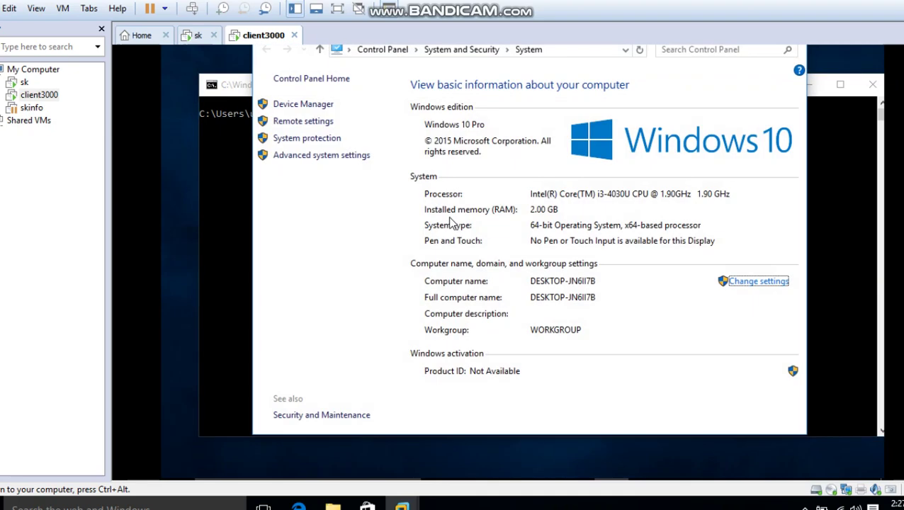
pyautogui.click(770, 282)
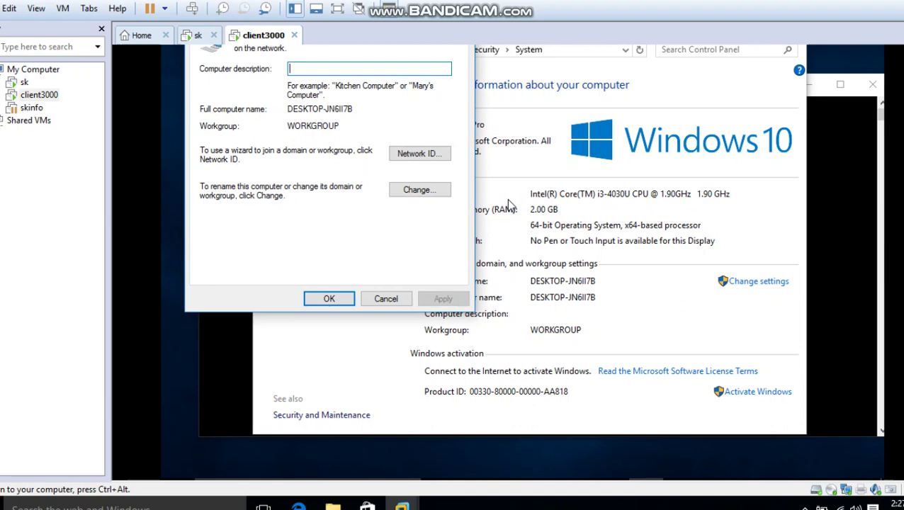
# - Switch to the sk virtual machine, minimize its Command Prompt and open Active Directory Users and Computers
pyautogui.click(193, 35)
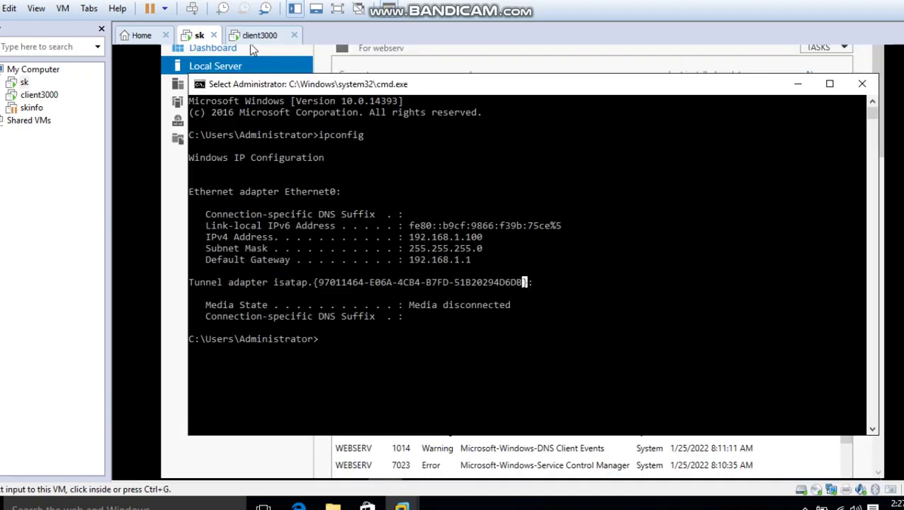
pyautogui.click(798, 85)
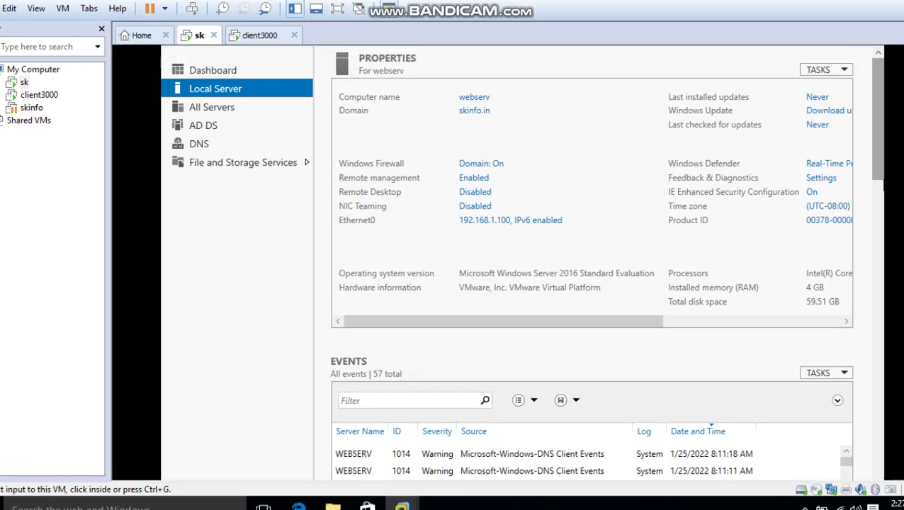
pyautogui.click(781, 84)
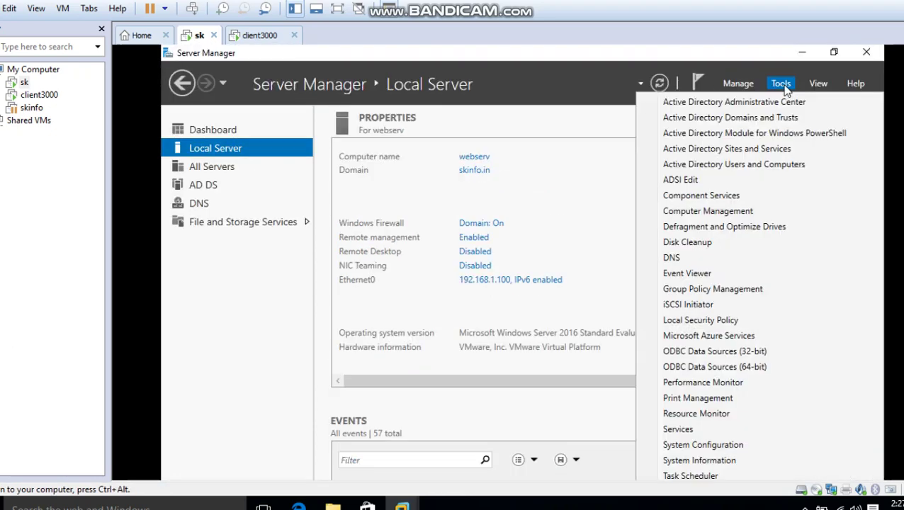
pyautogui.click(803, 169)
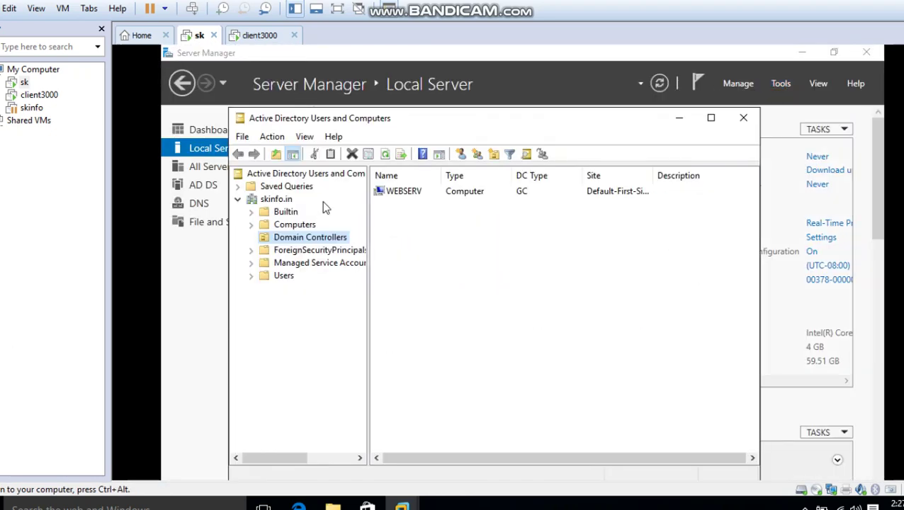
# - Start delegating control of the skinfo.in domain and add the user by checking the account name
pyautogui.click(276, 200)
pyautogui.rightClick(276, 200)
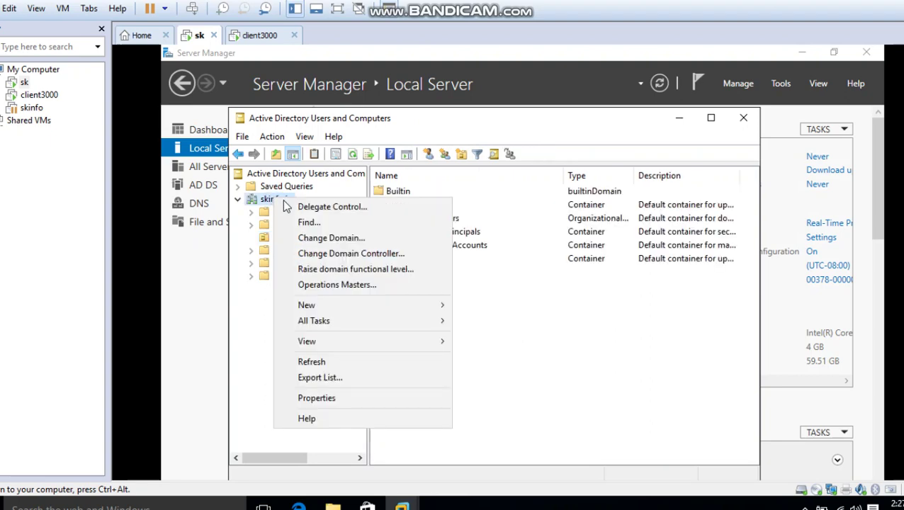
pyautogui.click(287, 207)
pyautogui.click(450, 375)
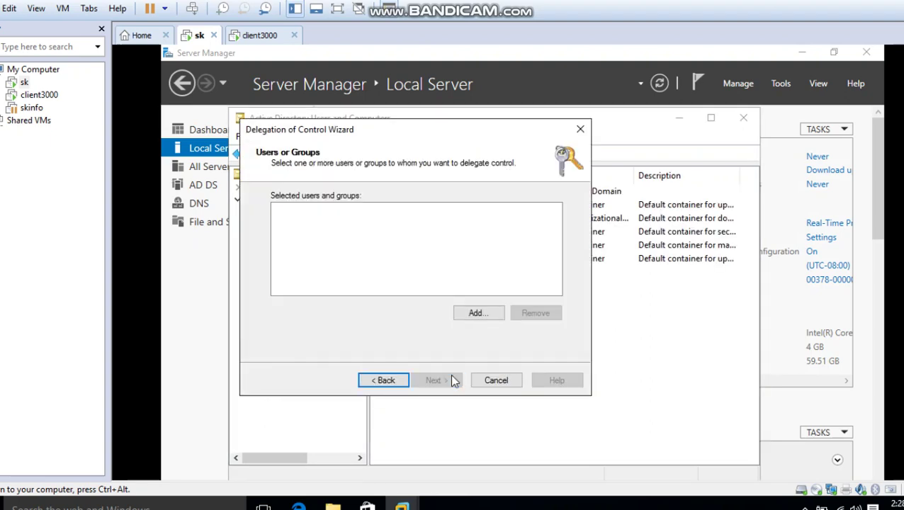
pyautogui.click(467, 313)
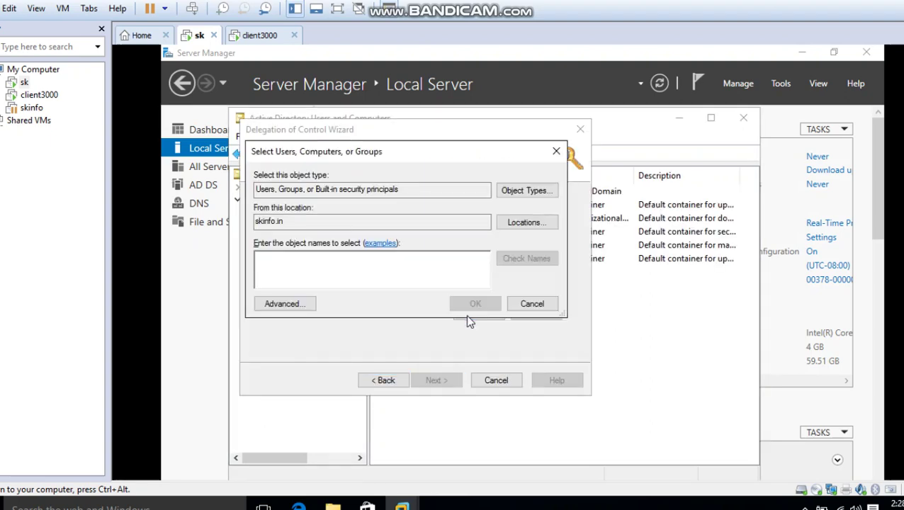
pyautogui.write('suresh')
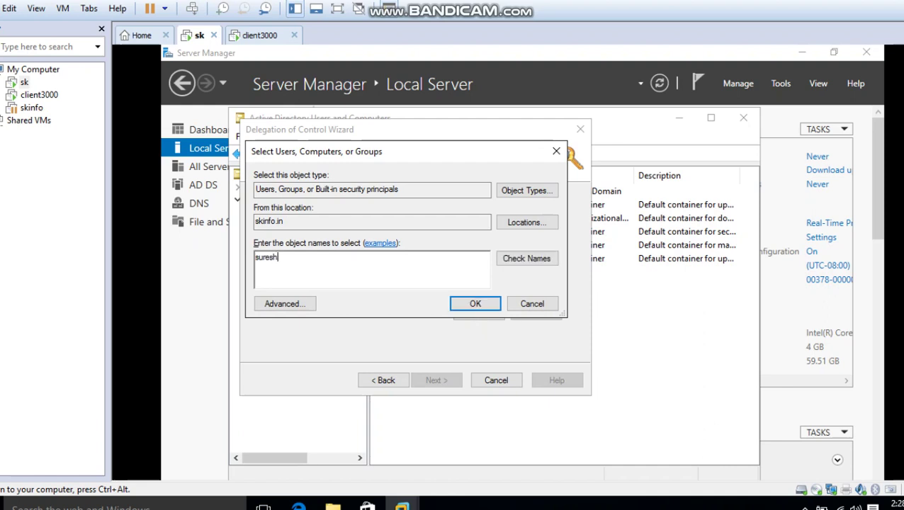
pyautogui.click(535, 262)
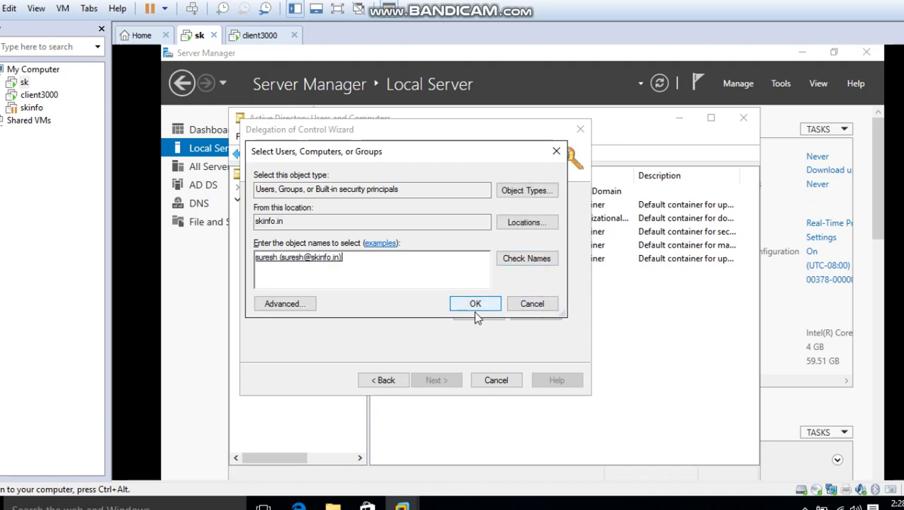
pyautogui.click(476, 305)
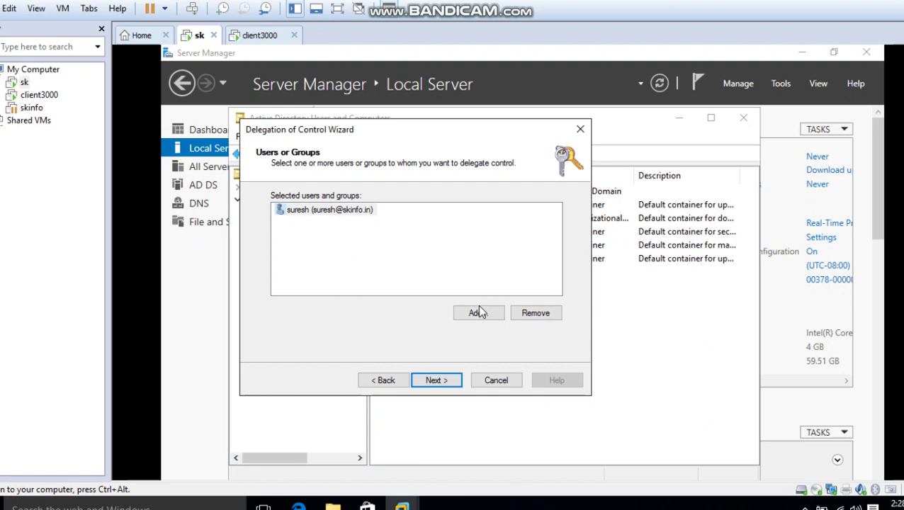
# - Create a custom task to delegate, limited to Computer objects in the folder
pyautogui.click(453, 387)
pyautogui.click(359, 321)
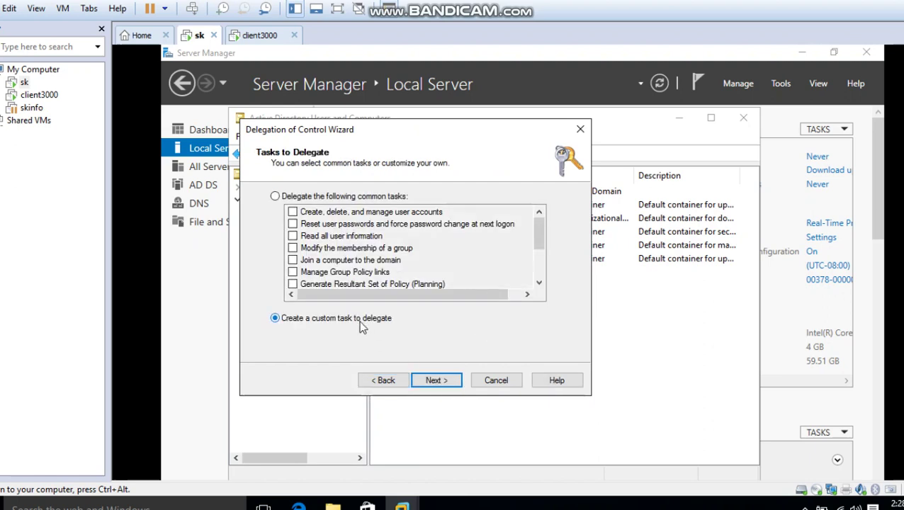
pyautogui.click(438, 380)
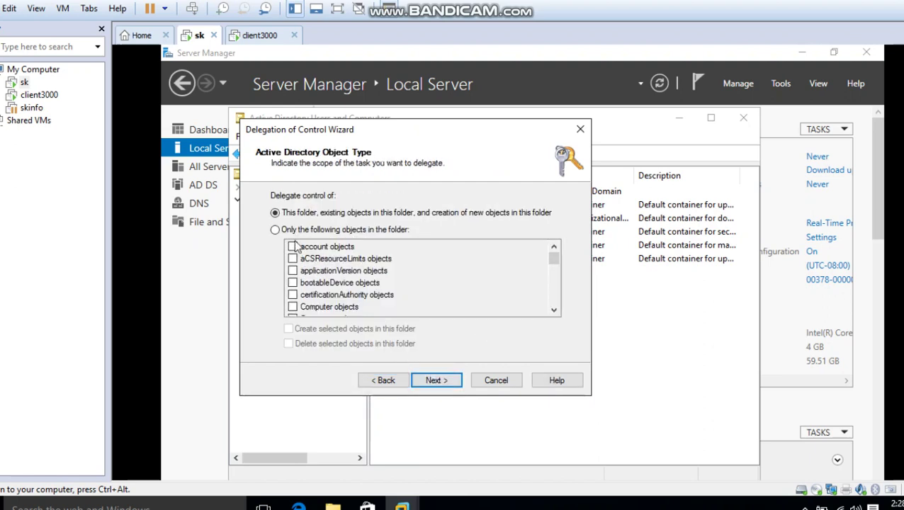
pyautogui.click(275, 230)
pyautogui.click(293, 307)
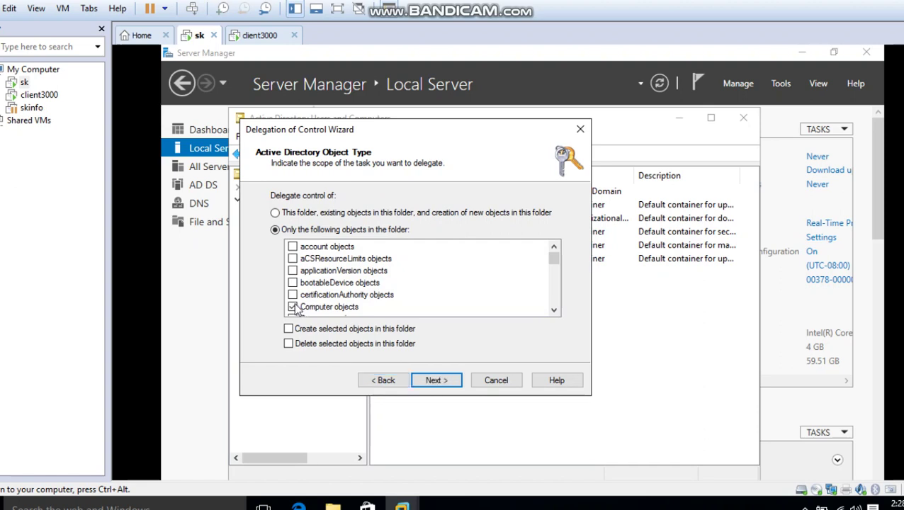
# - Grant the Full Control permission, finish the delegation wizard and close Active Directory Users and Computers
pyautogui.click(434, 379)
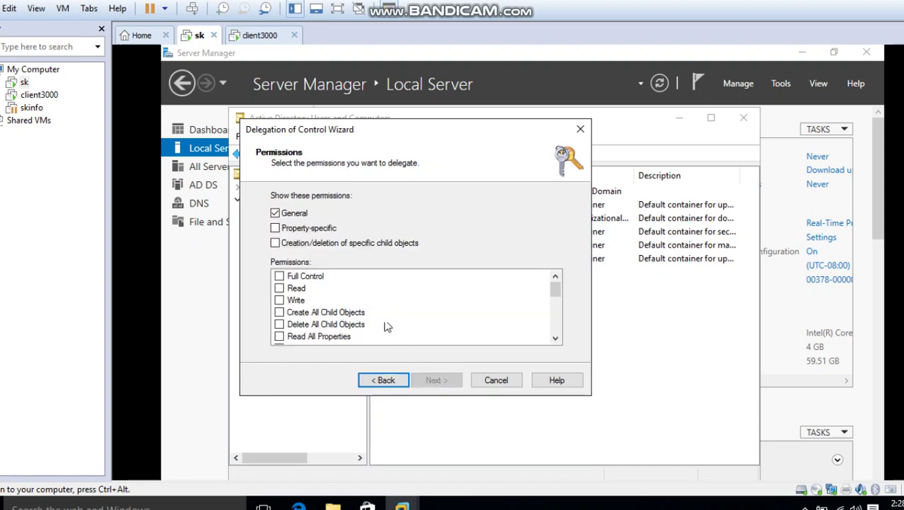
pyautogui.click(280, 276)
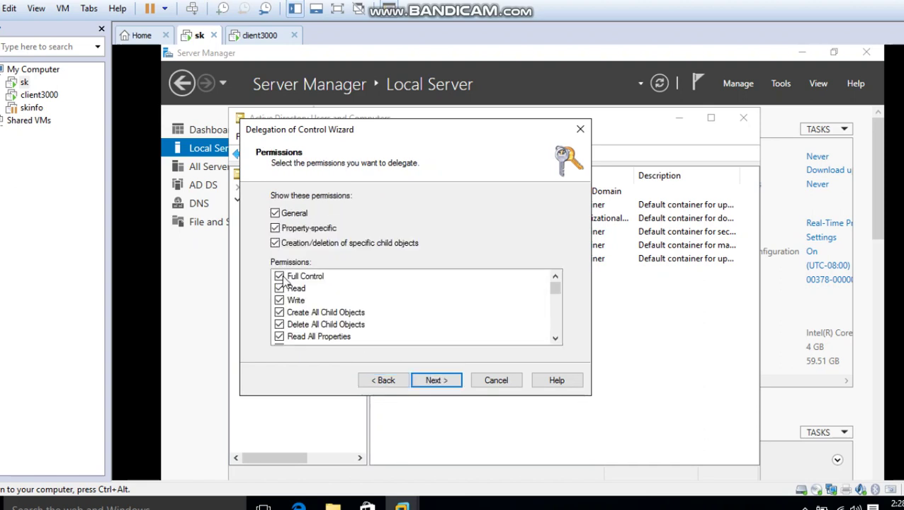
pyautogui.click(456, 383)
pyautogui.click(454, 381)
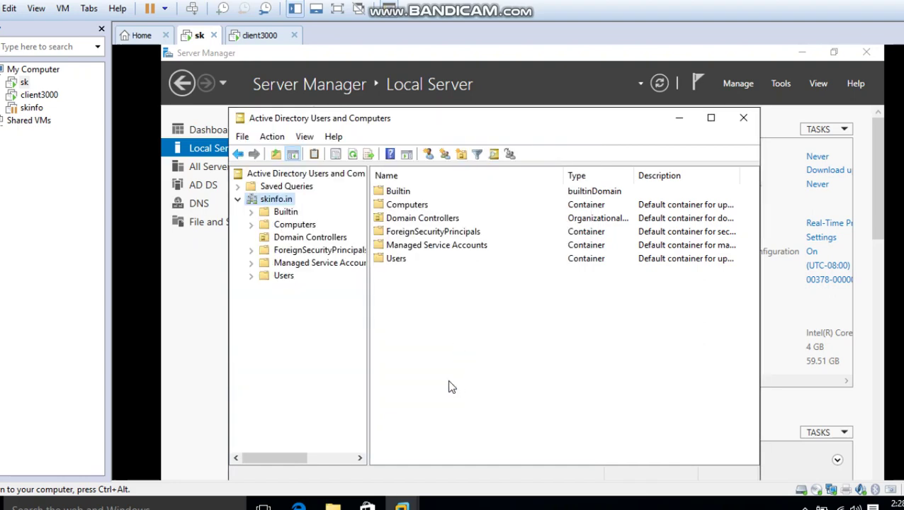
pyautogui.click(743, 121)
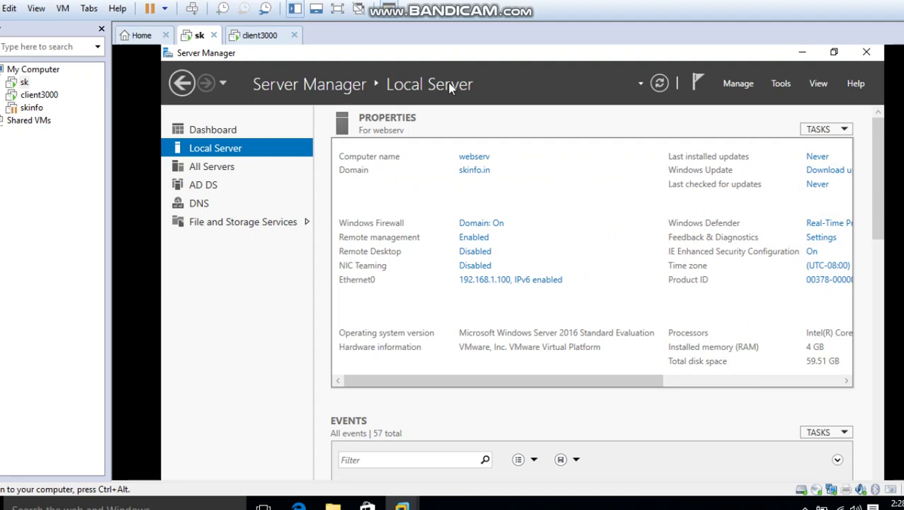
# - Switch to the client3000 virtual machine and change its membership from workgroup to the domain skinfo.in
pyautogui.click(260, 35)
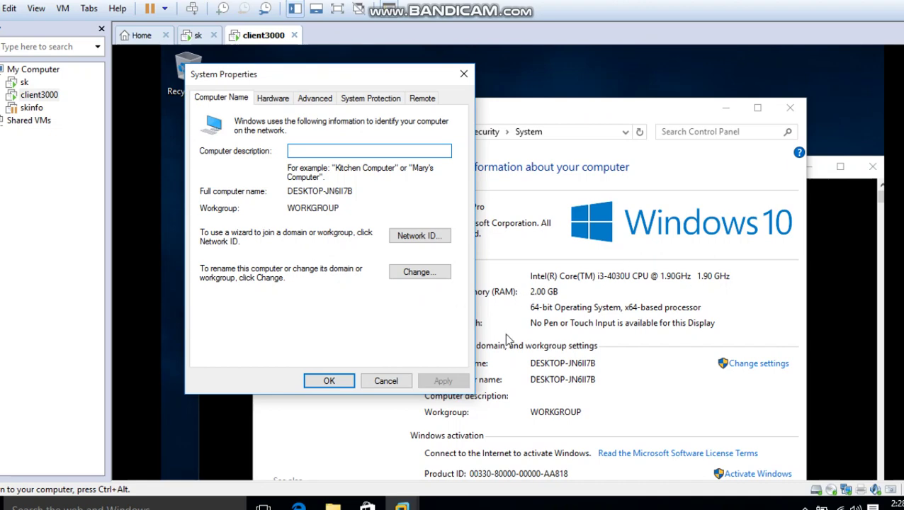
pyautogui.click(433, 281)
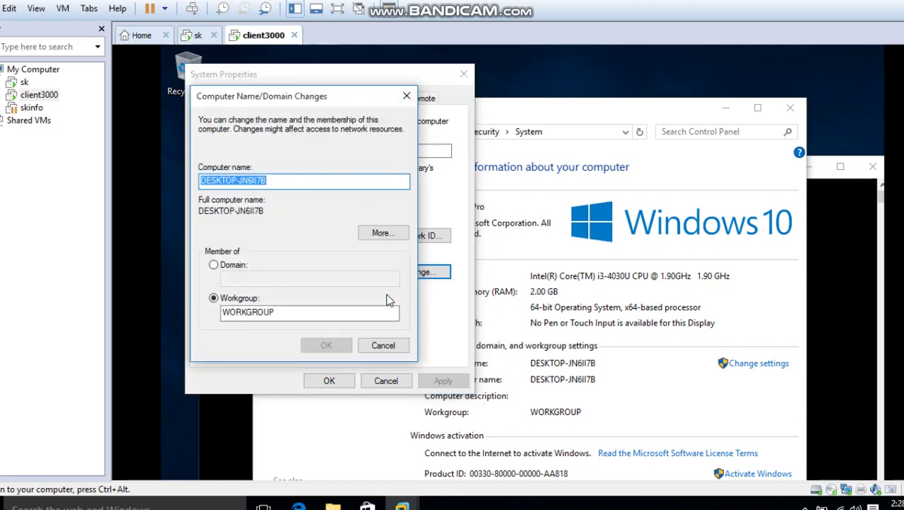
pyautogui.click(234, 269)
pyautogui.click(258, 279)
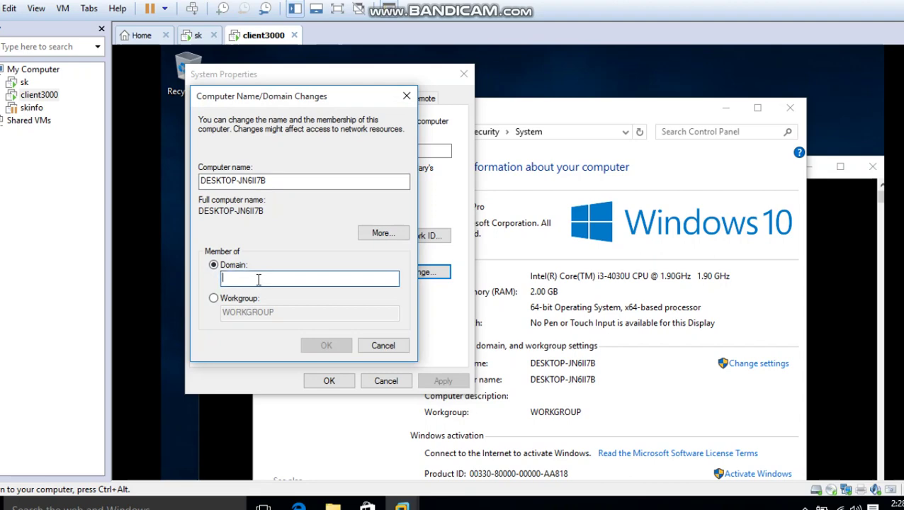
pyautogui.write('skinfo.in')
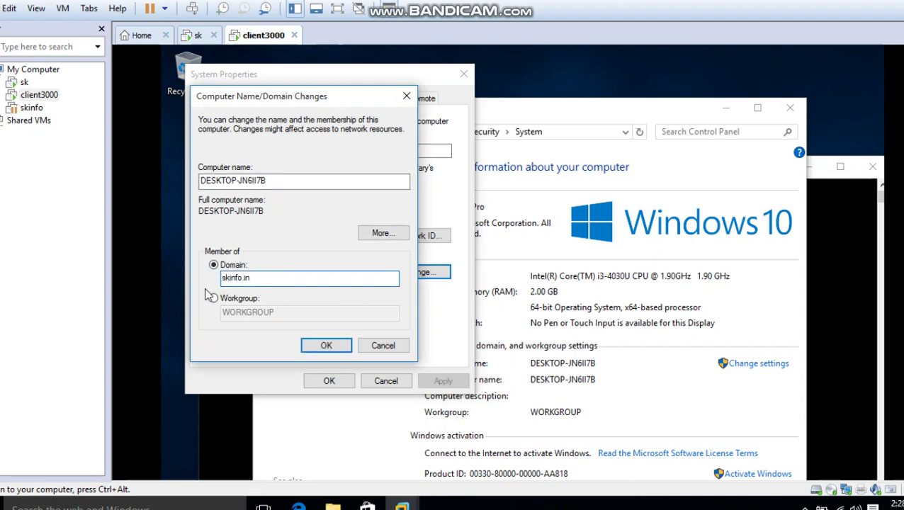
pyautogui.click(317, 344)
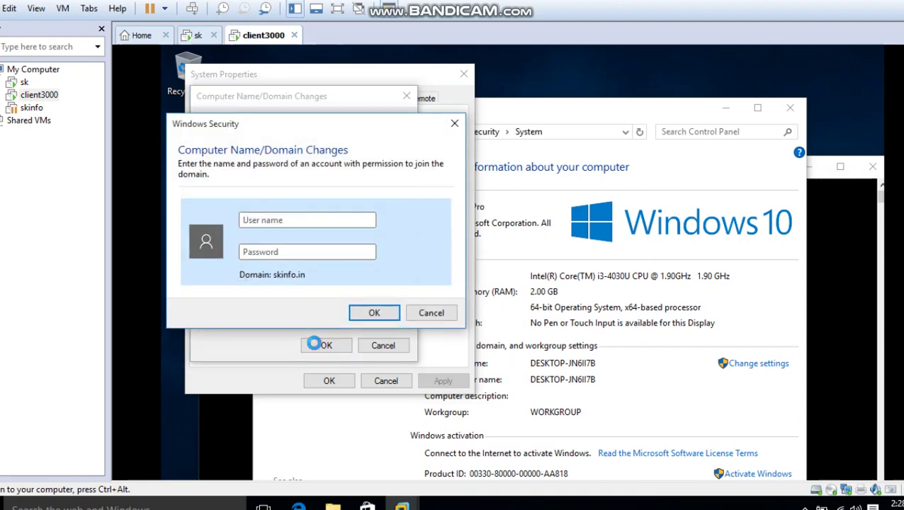
# - Authorize the domain join with the delegated user's name and account password, and restart the client
pyautogui.write('sur●')
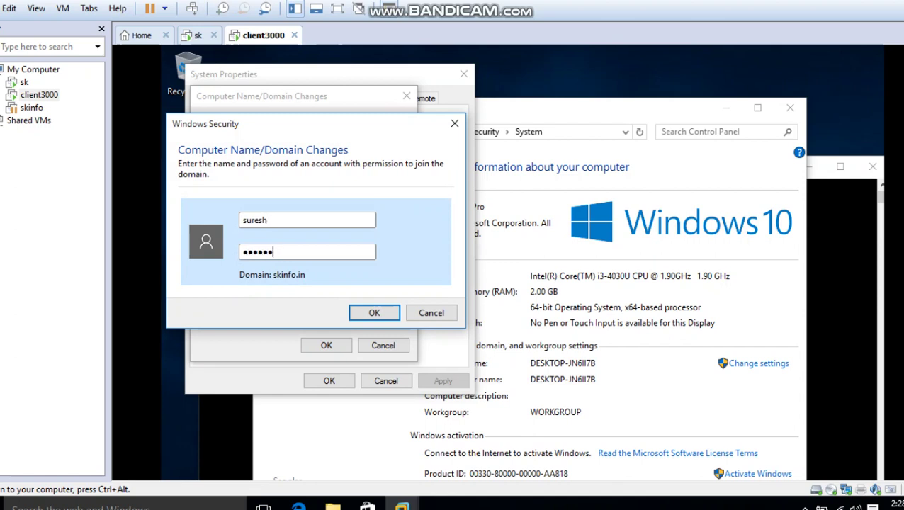
pyautogui.click(374, 312)
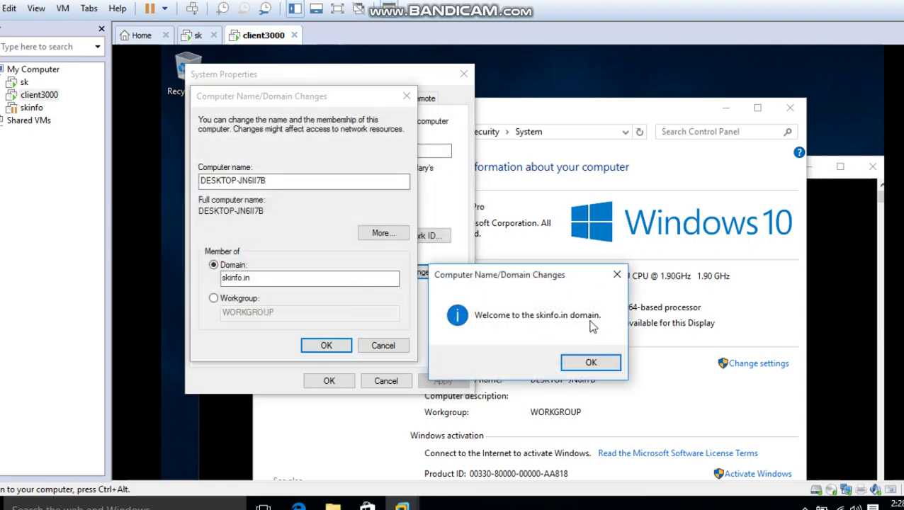
pyautogui.click(591, 363)
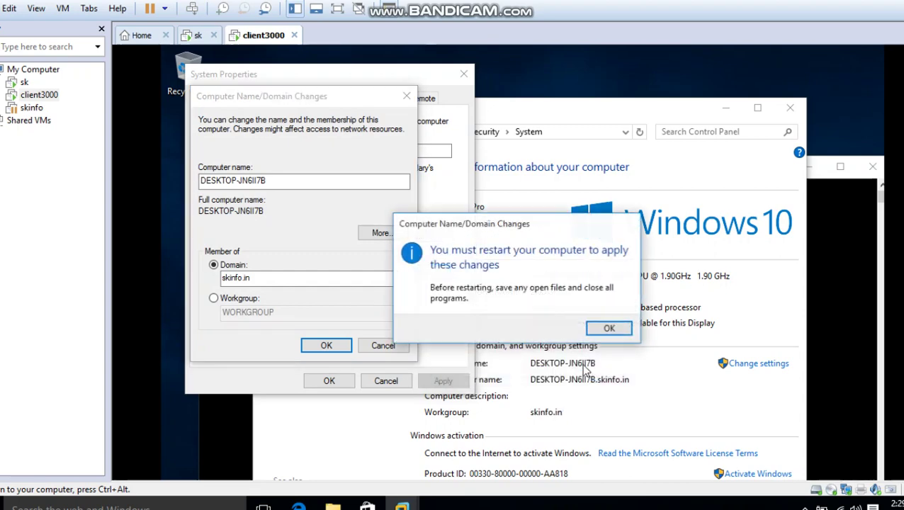
pyautogui.click(603, 330)
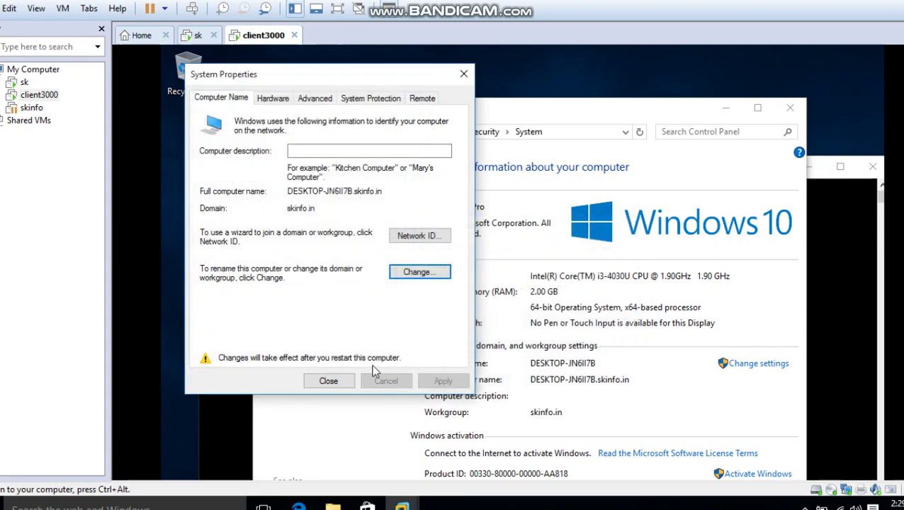
pyautogui.click(336, 379)
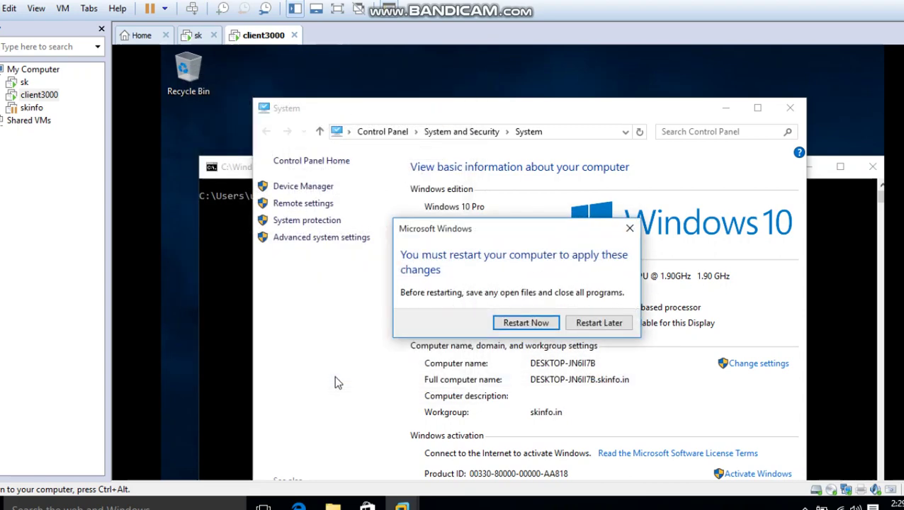
pyautogui.click(539, 324)
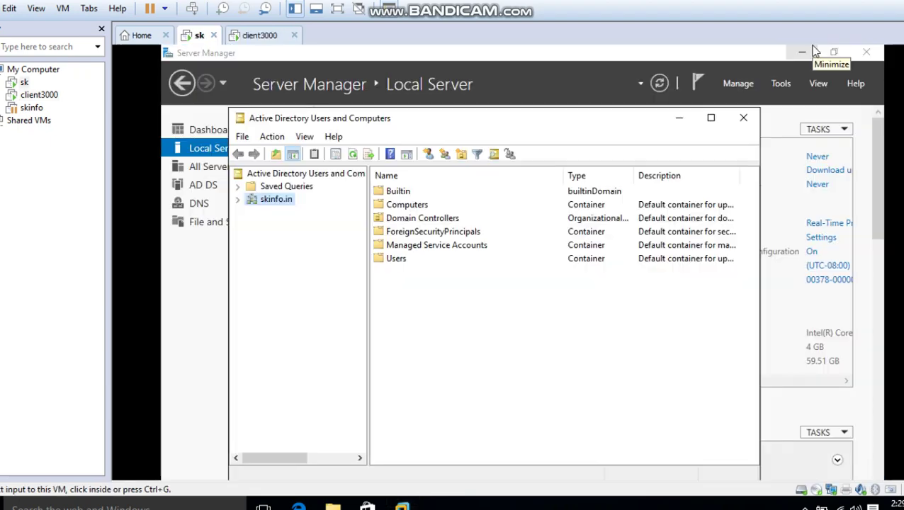
# - Open the properties of the DESKTOP-JN6II7B account in the Computers container of skinfo.in on the server
pyautogui.click(422, 205)
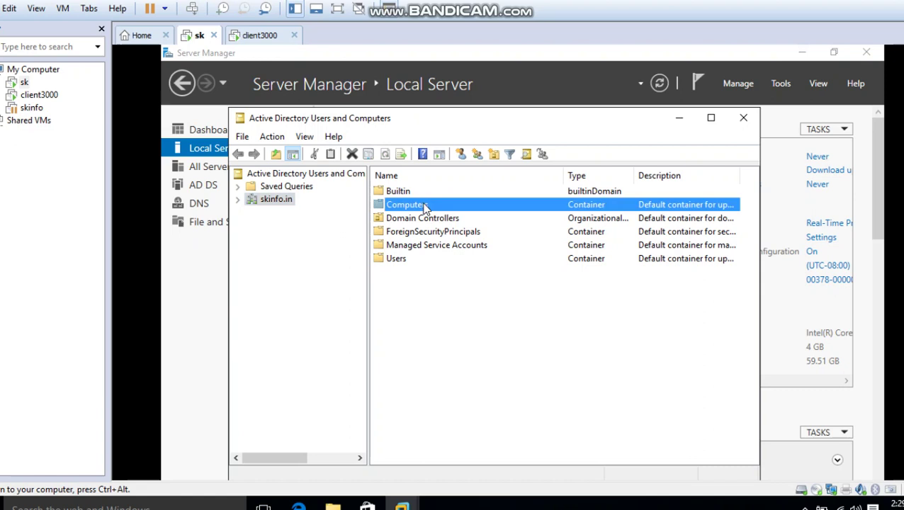
pyautogui.doubleClick(402, 207)
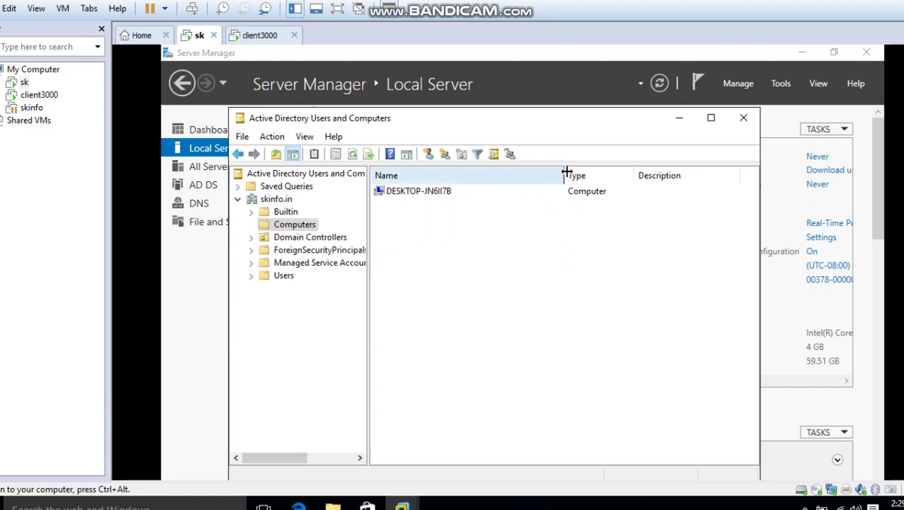
pyautogui.moveTo(566, 172); pyautogui.dragTo(642, 173)
pyautogui.click(395, 194)
pyautogui.rightClick(395, 194)
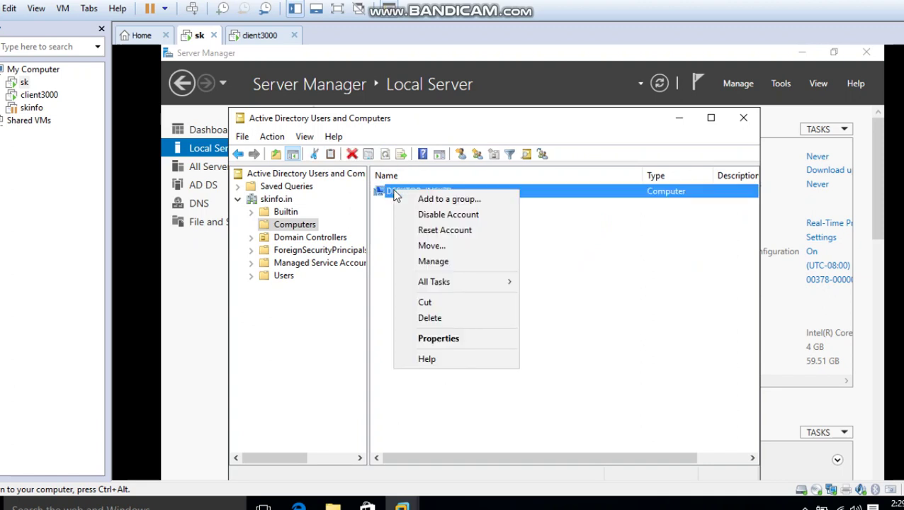
pyautogui.click(443, 338)
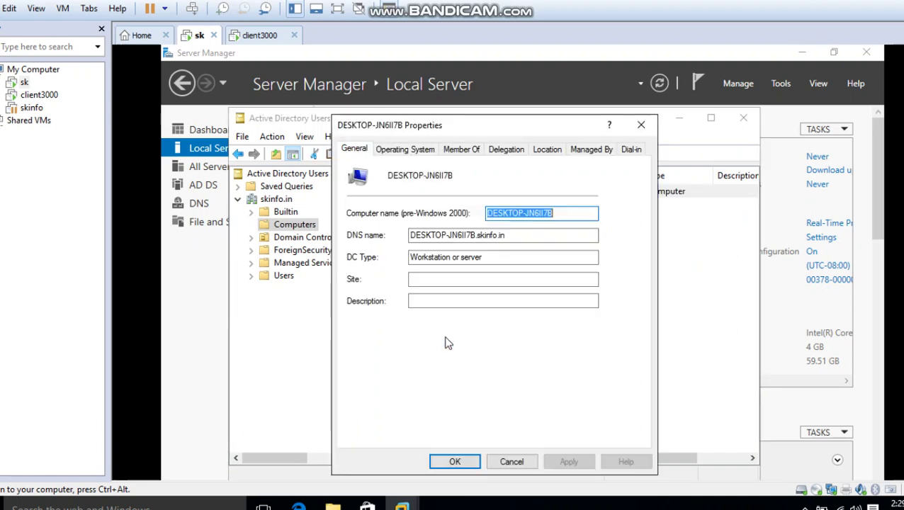
# - Review the computer account's operating system, group membership and delegation settings, and close Active Directory Users and Computers
pyautogui.click(422, 152)
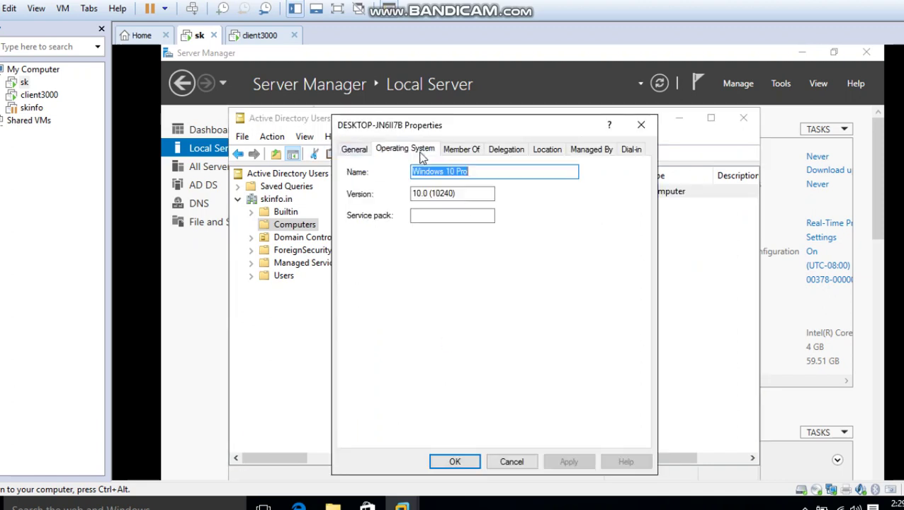
pyautogui.click(467, 150)
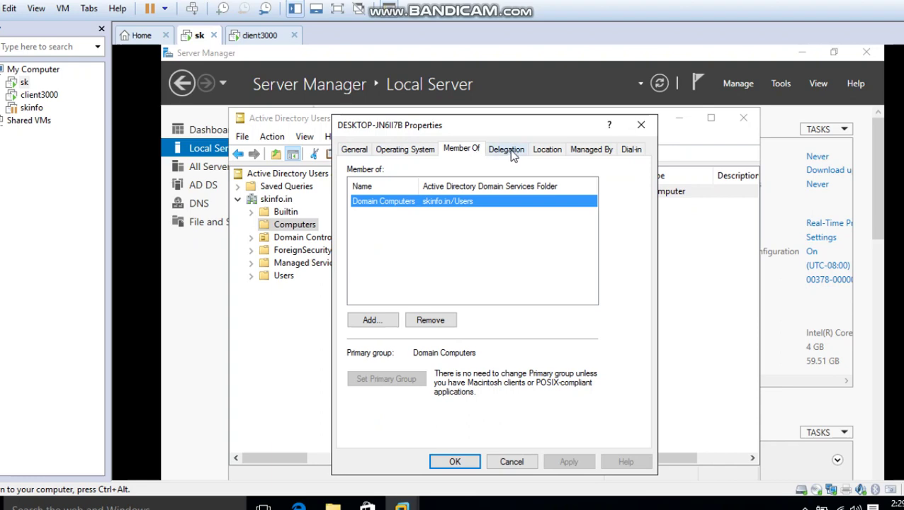
pyautogui.click(505, 151)
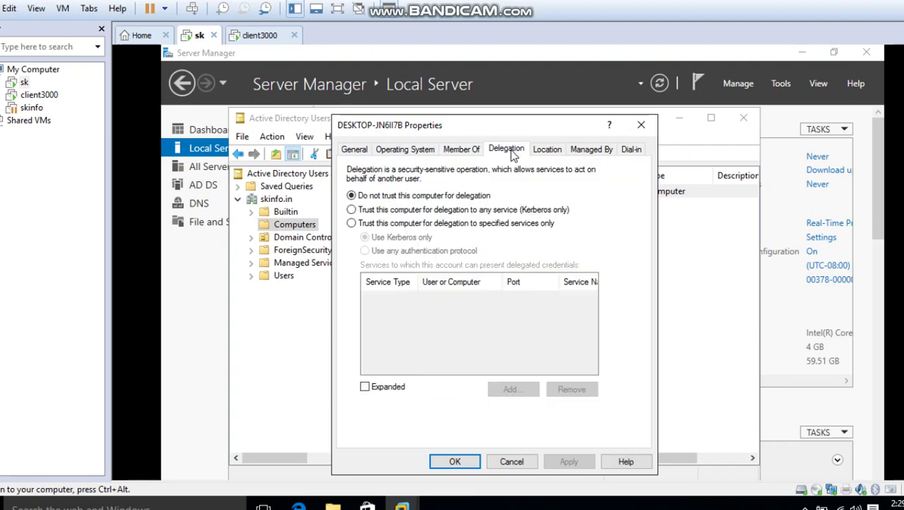
pyautogui.click(641, 125)
pyautogui.click(741, 119)
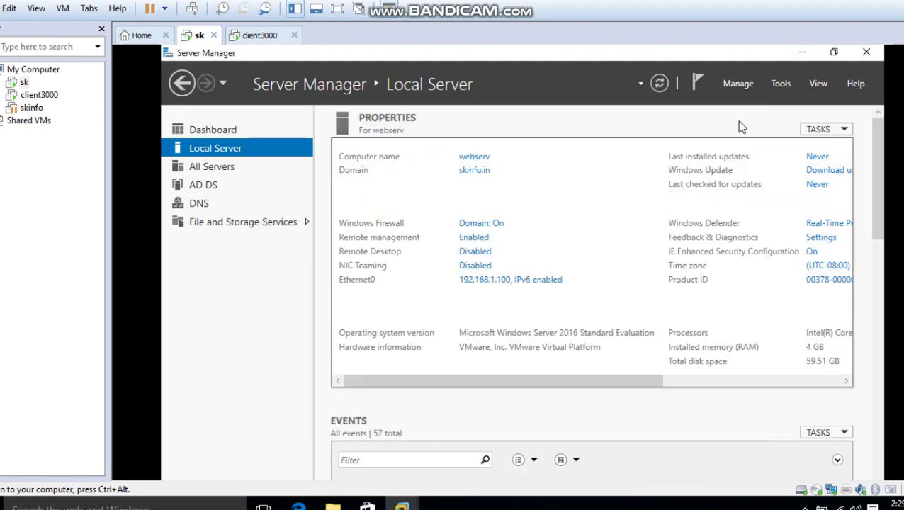
# - Open DNS Manager for WEBSERV and inspect the webserv host record in the skinfo.in forward lookup zone
pyautogui.click(201, 203)
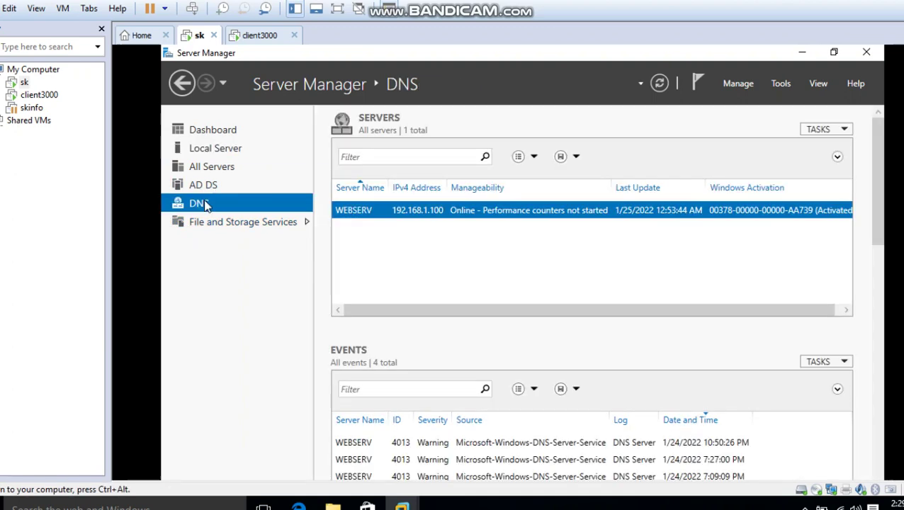
pyautogui.rightClick(459, 215)
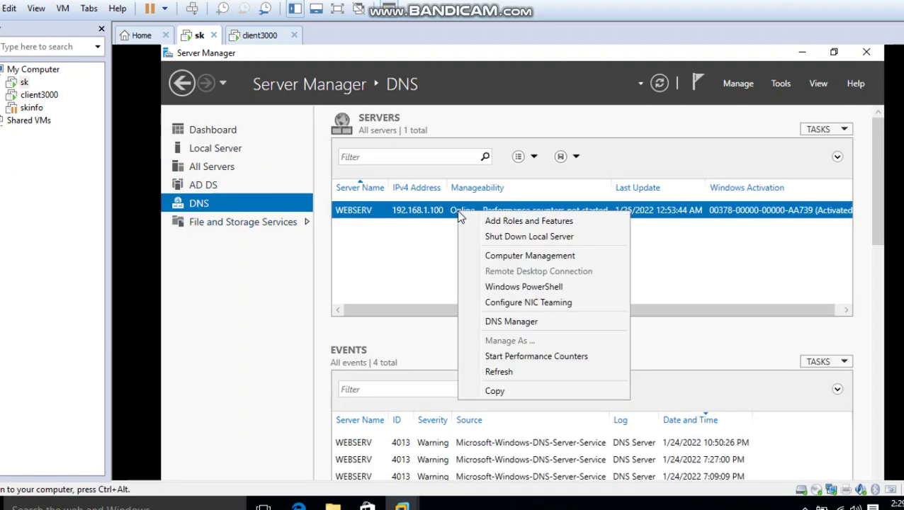
pyautogui.click(513, 322)
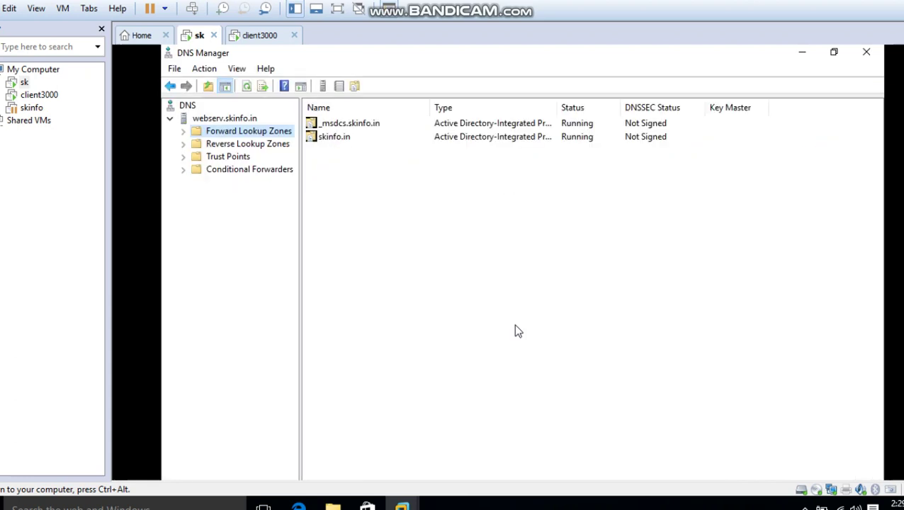
pyautogui.doubleClick(340, 141)
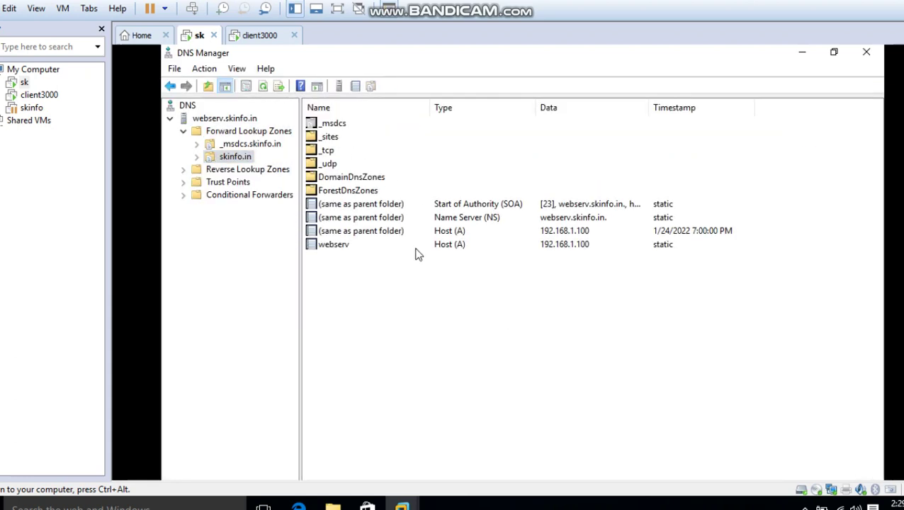
pyautogui.click(337, 245)
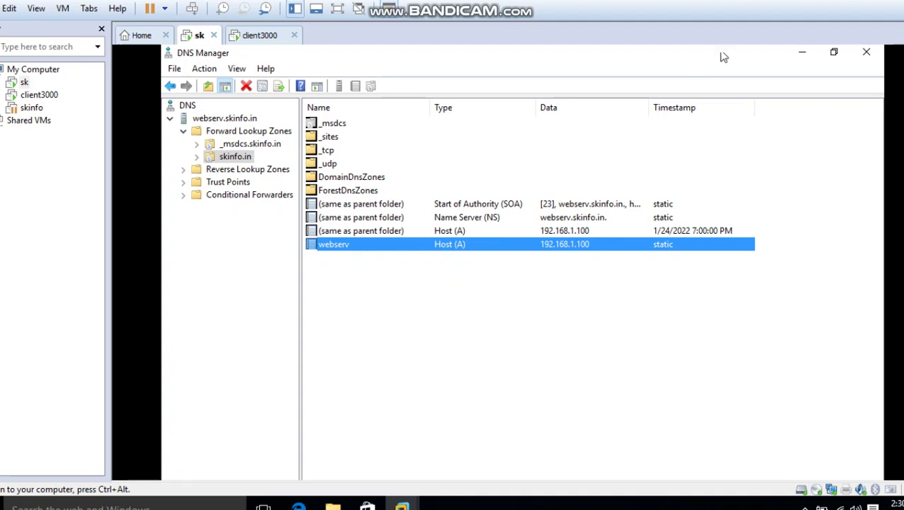
# - Check the DESKTOP-JN6II7B host record in the skinfo.in zone and switch to the client3000 virtual machine
pyautogui.hotkey('ctrl', 'Tab')
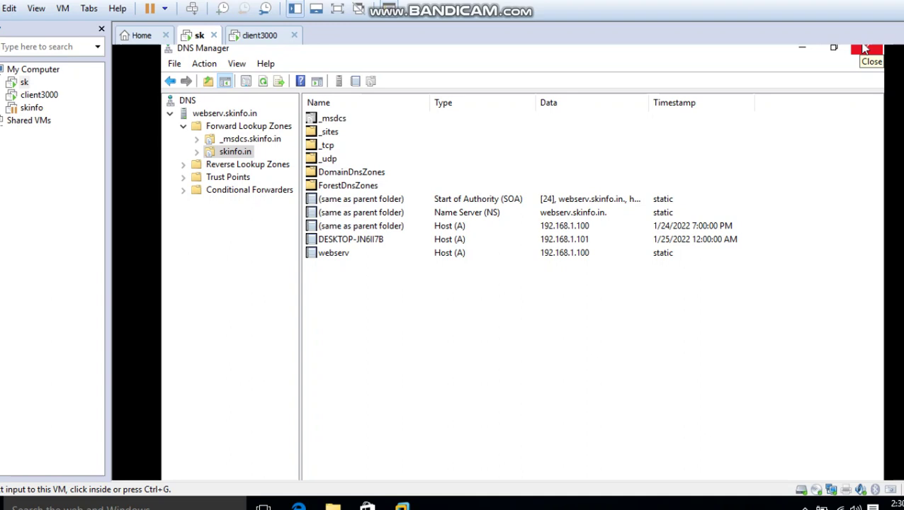
pyautogui.click(449, 242)
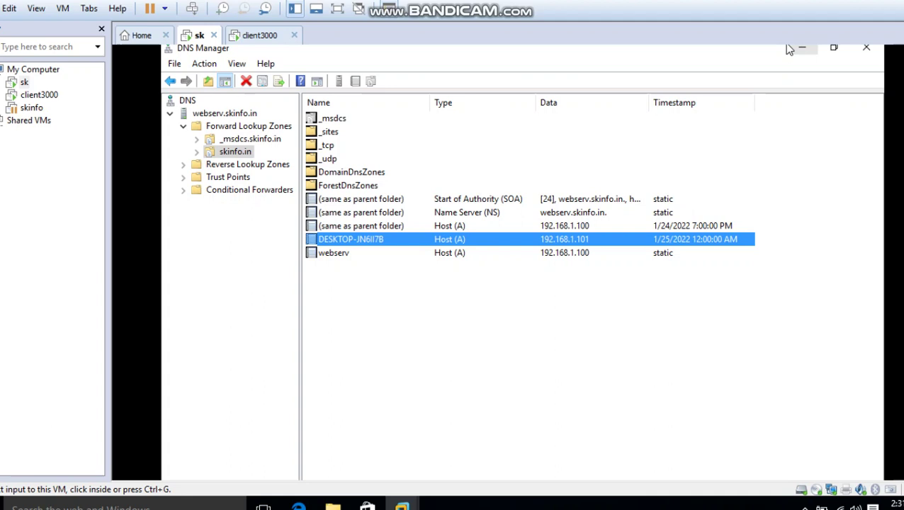
pyautogui.hotkey('ctrl', 'Tab')
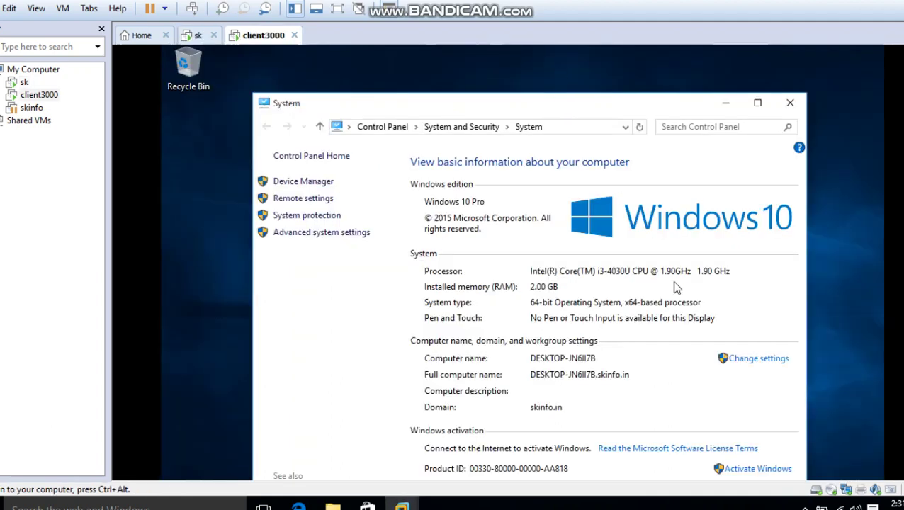